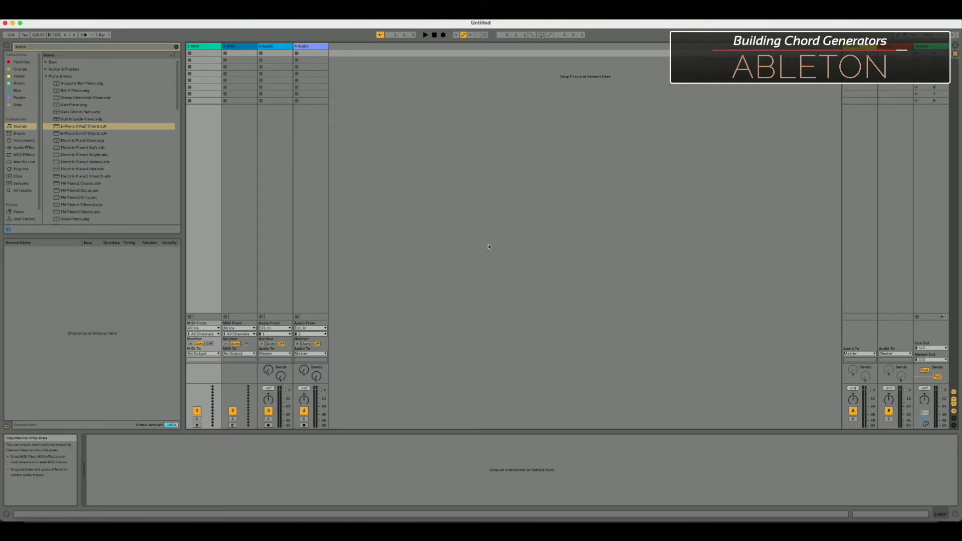
# Step: Widen the first MIDI track and delete the second MIDI track and both audio tracks
pyautogui.click(215, 46)
pyautogui.moveTo(220, 46); pyautogui.dragTo(285, 46)
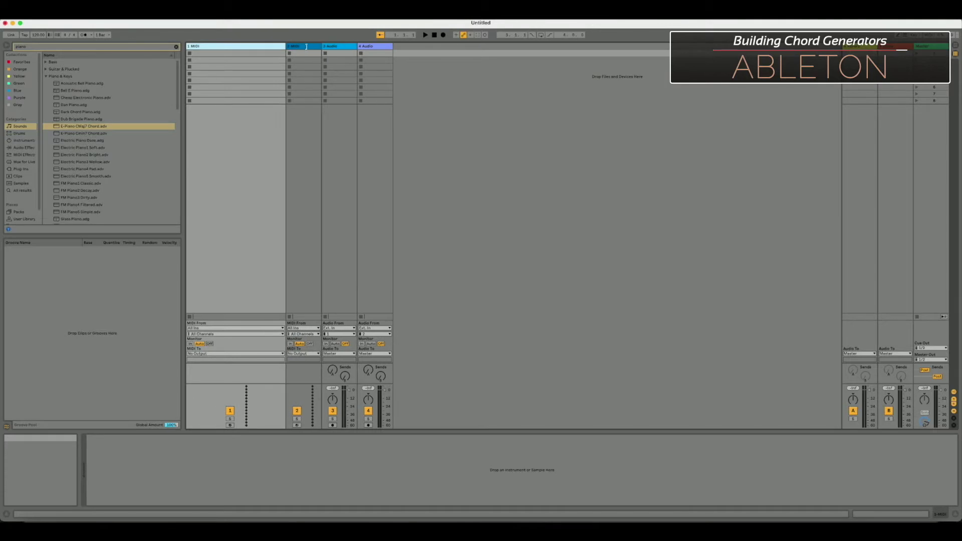
pyautogui.click(316, 47)
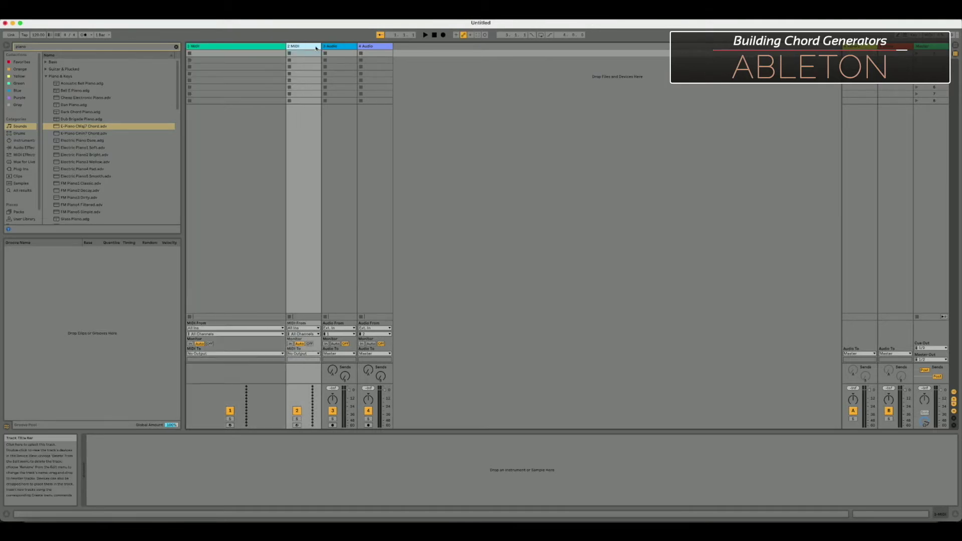
pyautogui.press('Delete')
pyautogui.press('Delete')
pyautogui.press('Delete')
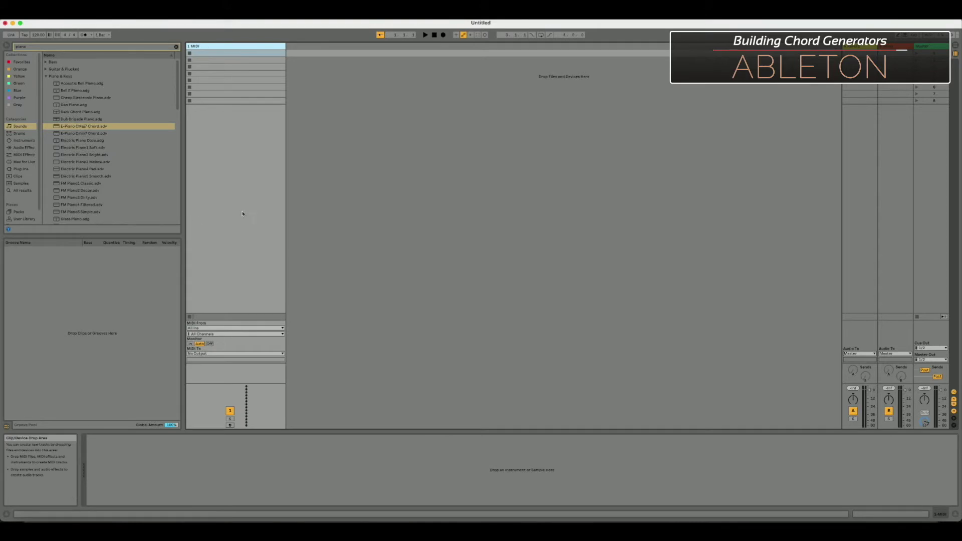
# Step: Load the Dark Chord Piano.adg preset from the piano sounds onto the remaining MIDI track
pyautogui.click(34, 47)
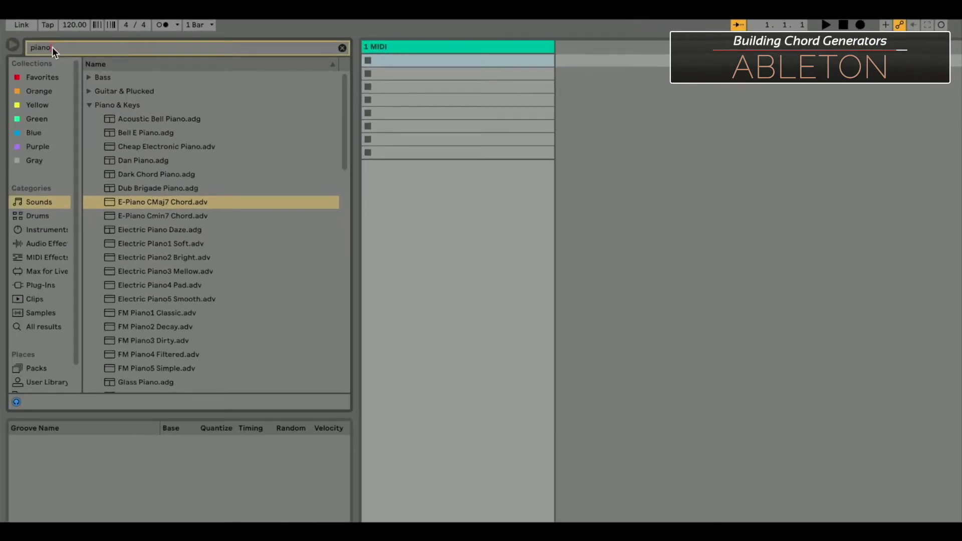
pyautogui.click(155, 175)
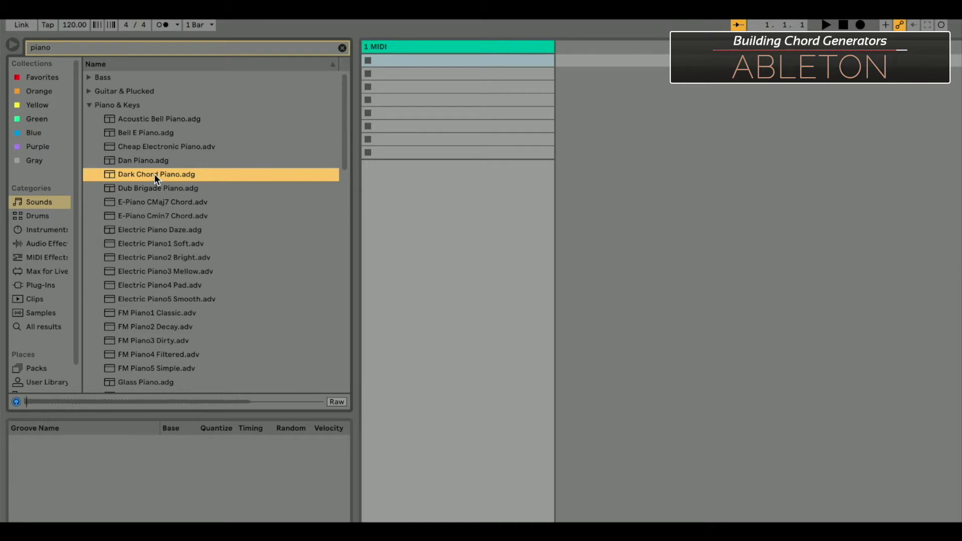
pyautogui.moveTo(413, 205); pyautogui.dragTo(433, 216)
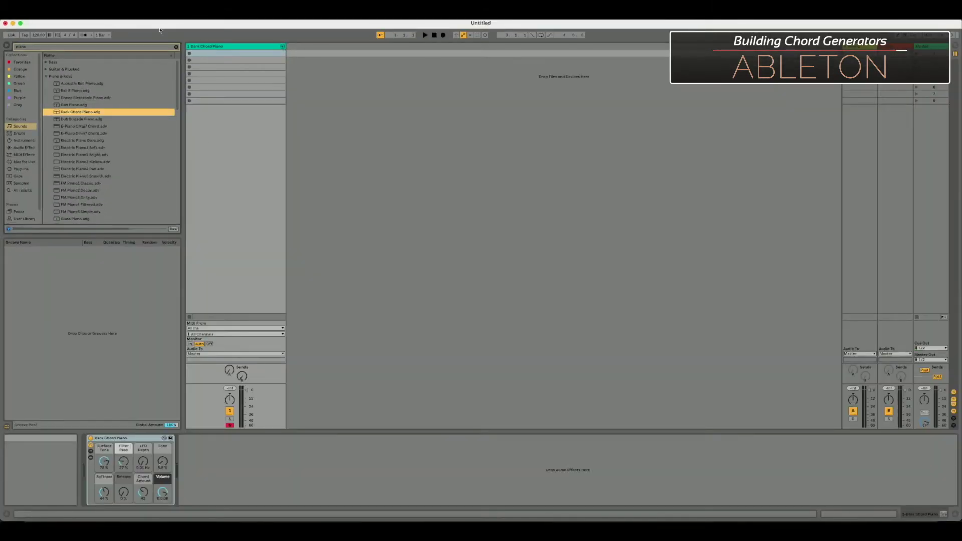
# Step: Create a clip in the piano track's first slot and draw consecutive sixteenth notes C3, G3, F3 and E3
pyautogui.doubleClick(223, 54)
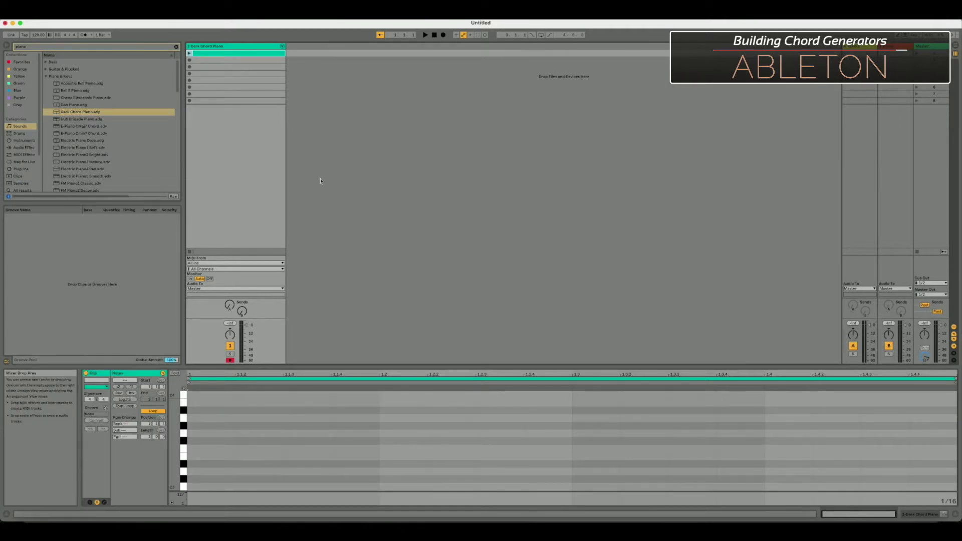
pyautogui.scroll(-3, 344, 439)
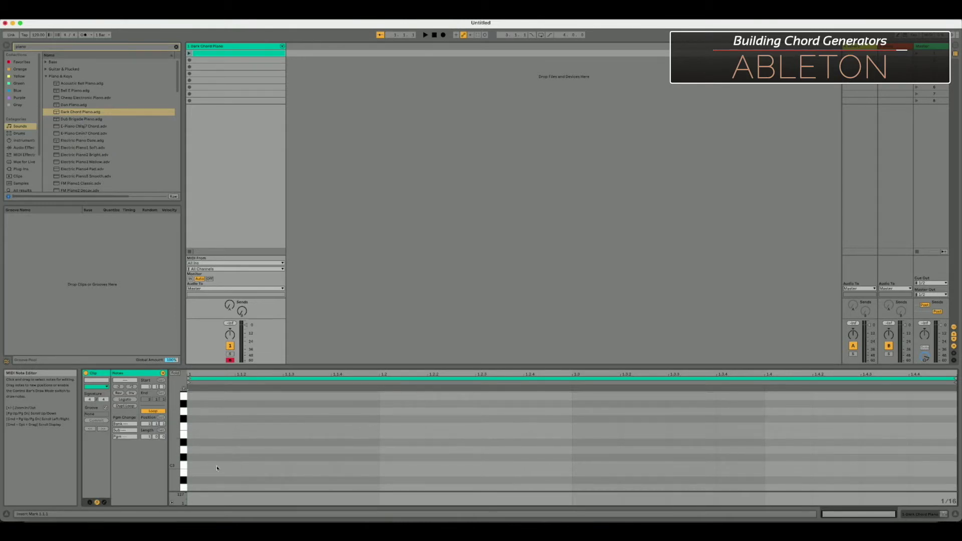
pyautogui.press('b')
pyautogui.click(210, 465)
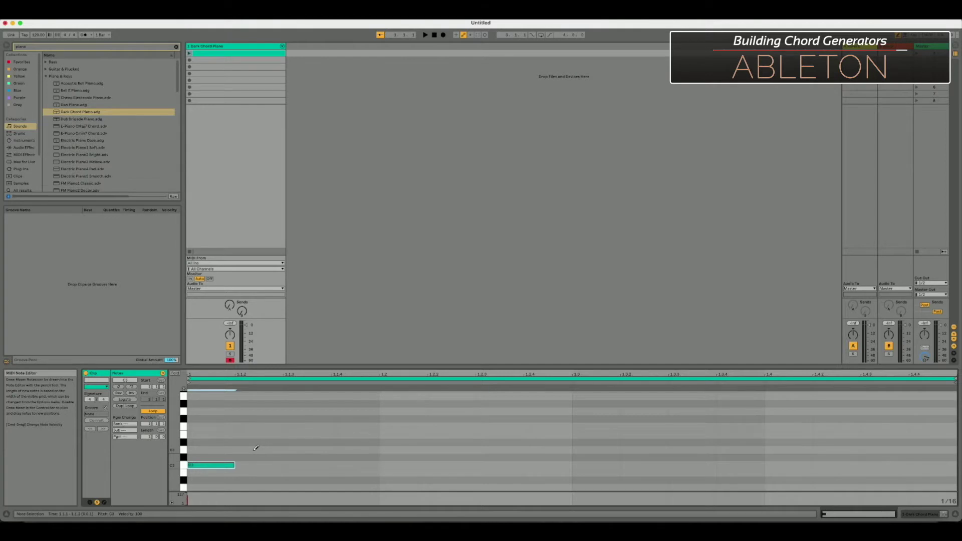
pyautogui.click(266, 412)
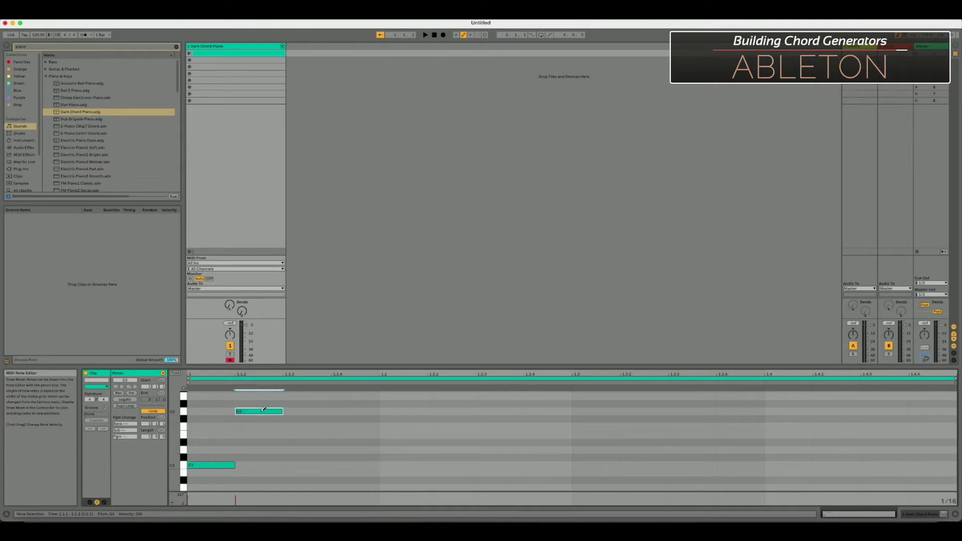
pyautogui.click(321, 425)
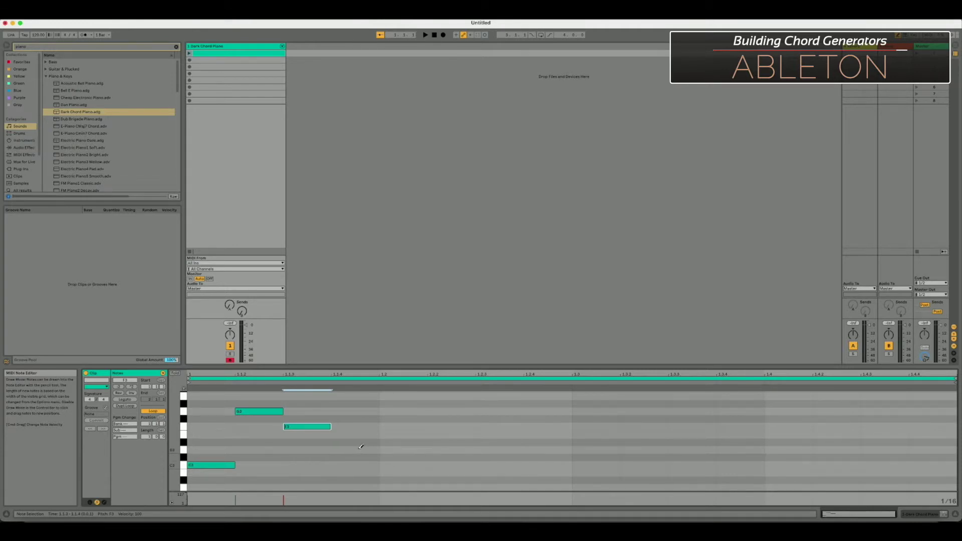
pyautogui.click(358, 433)
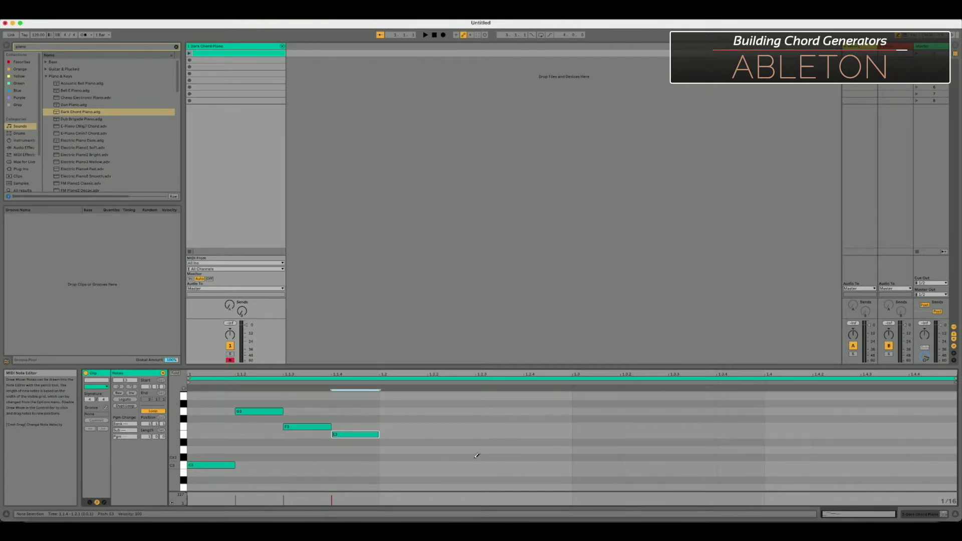
pyautogui.press('b')
# Step: Stretch all four notes to half tempo twice so that they fill the one-bar clip
pyautogui.moveTo(379, 453); pyautogui.dragTo(186, 444)
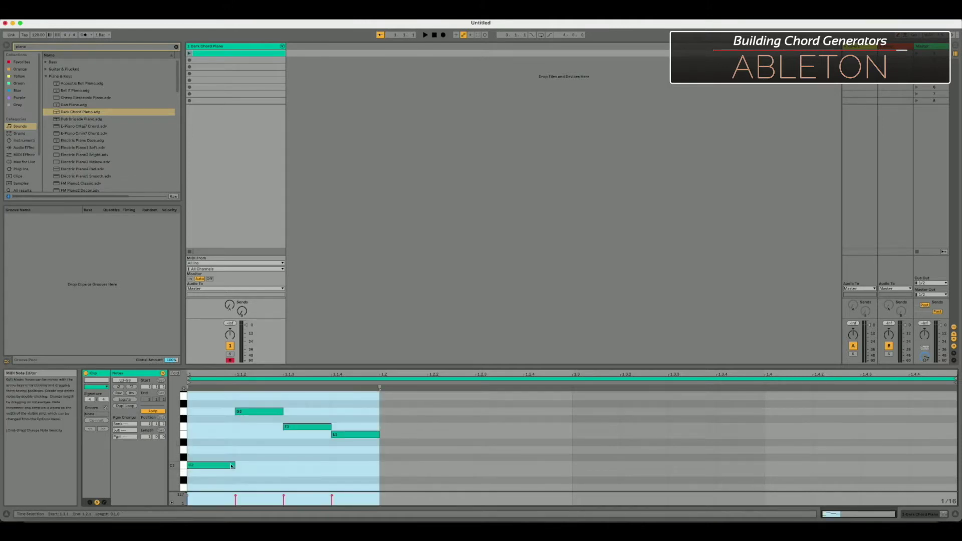
pyautogui.press('super+a')
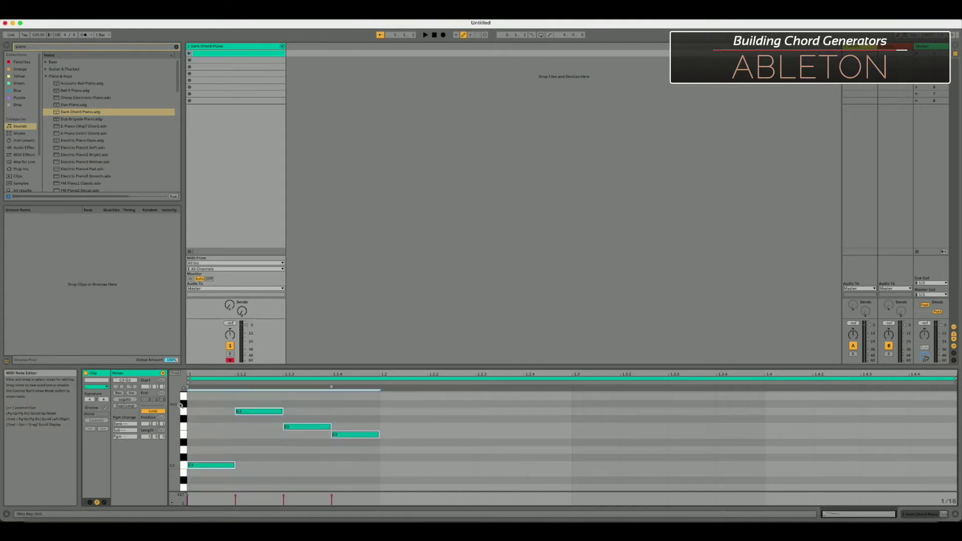
pyautogui.click(132, 387)
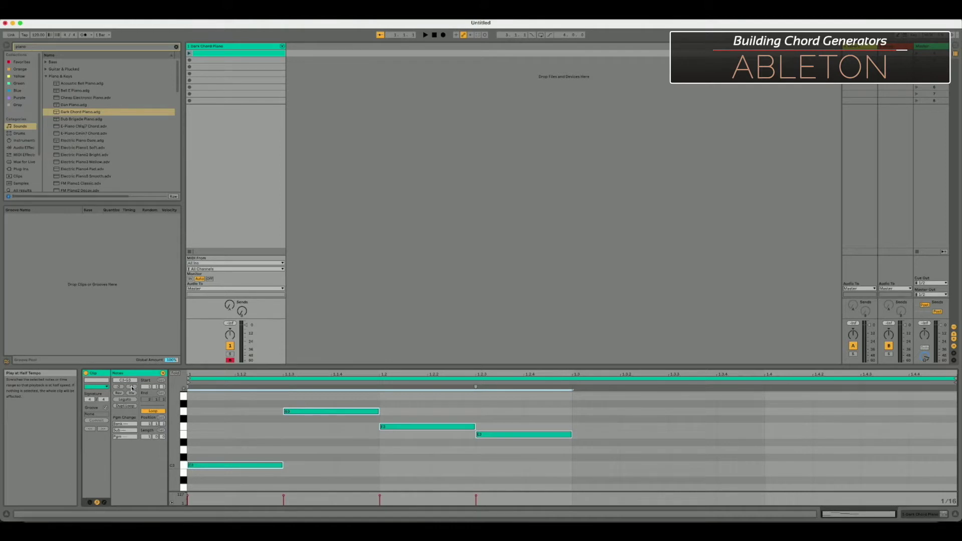
pyautogui.click(132, 387)
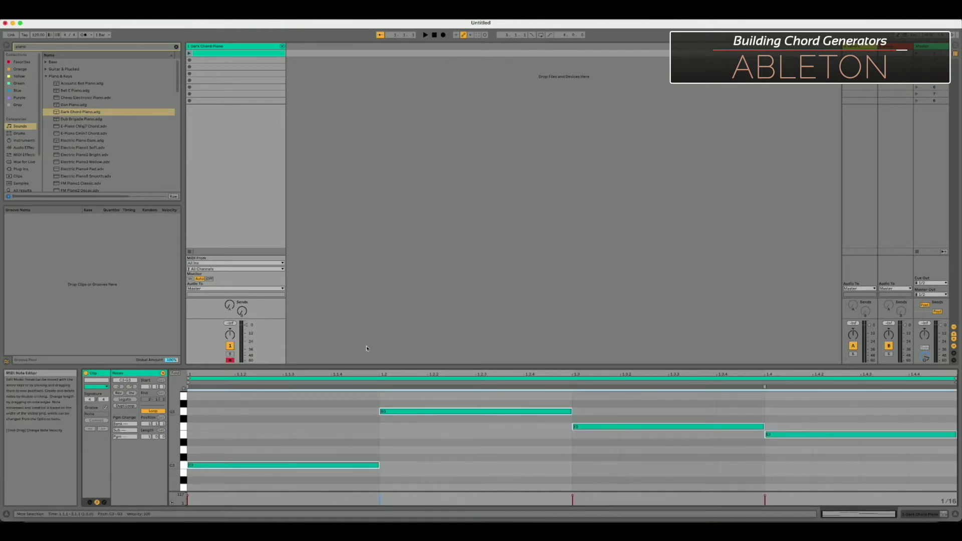
# Step: Launch the piano clip and lower the track's volume
pyautogui.click(189, 53)
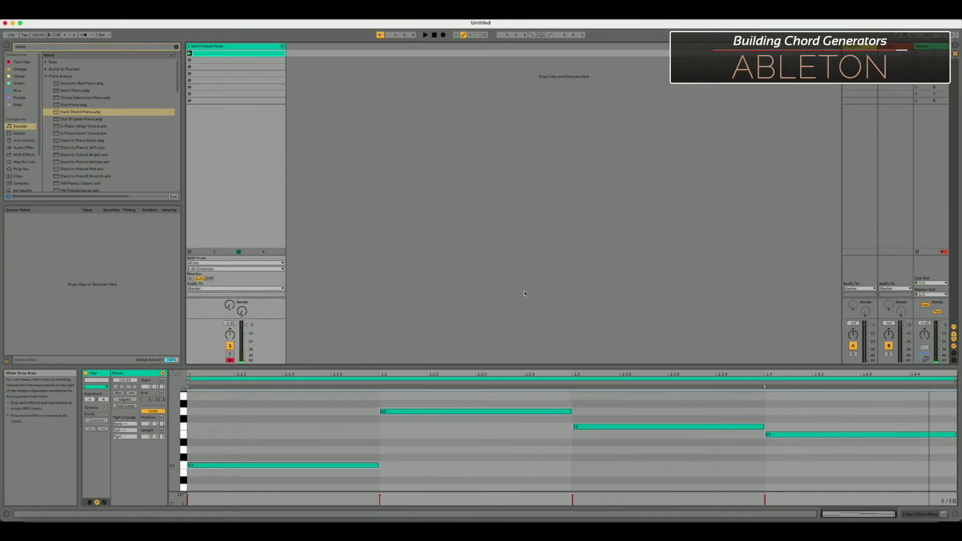
pyautogui.moveTo(246, 326); pyautogui.dragTo(246, 347)
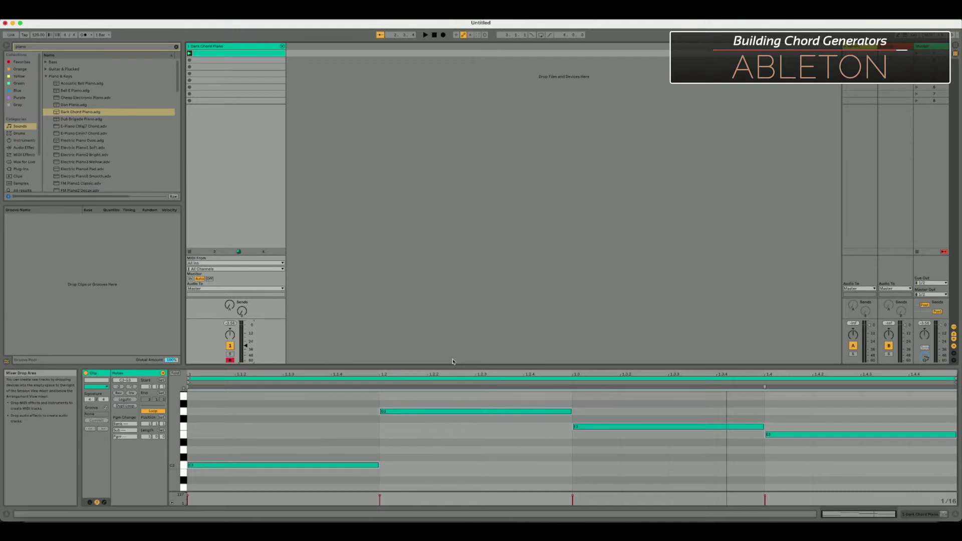
# Step: Add the Scale and Chord MIDI effects, in that order, before the Dark Chord Piano instrument
pyautogui.click(919, 515)
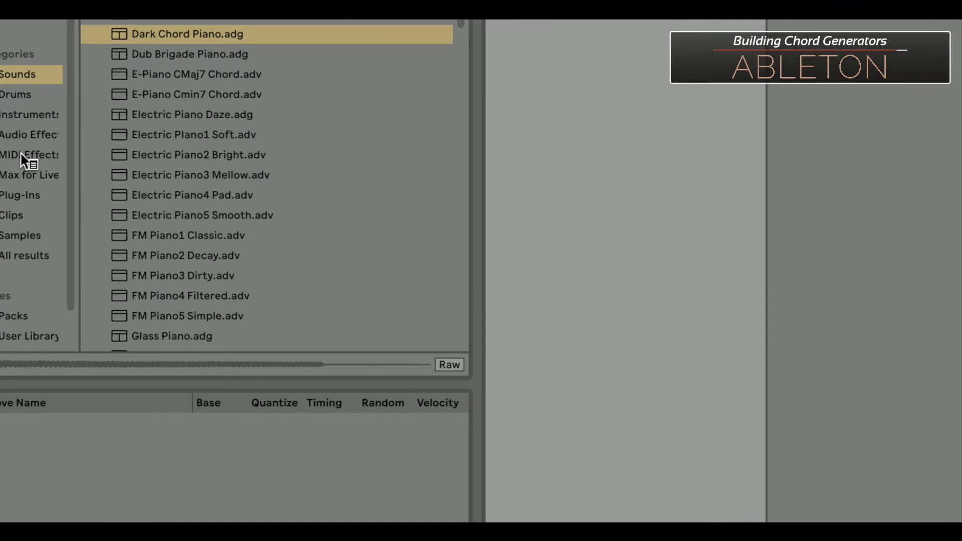
pyautogui.click(54, 162)
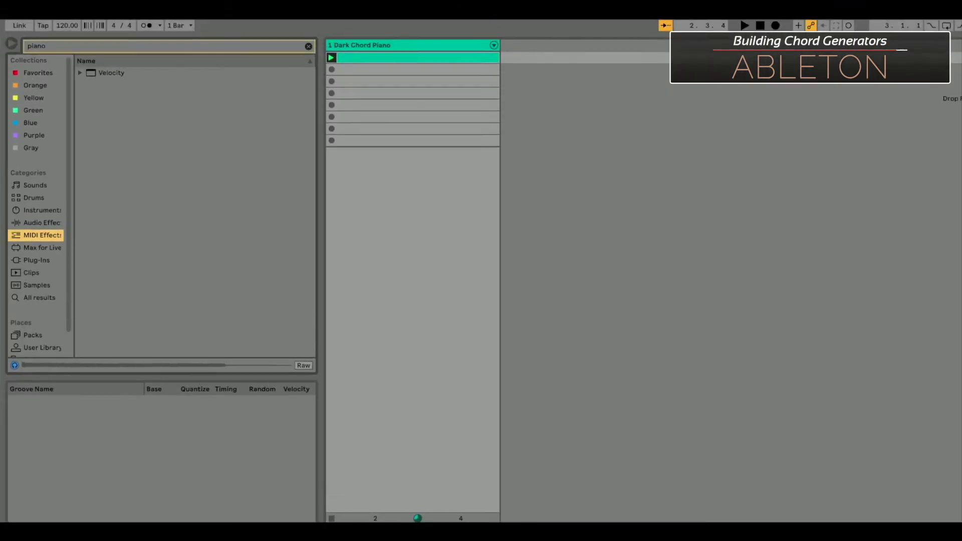
pyautogui.click(308, 47)
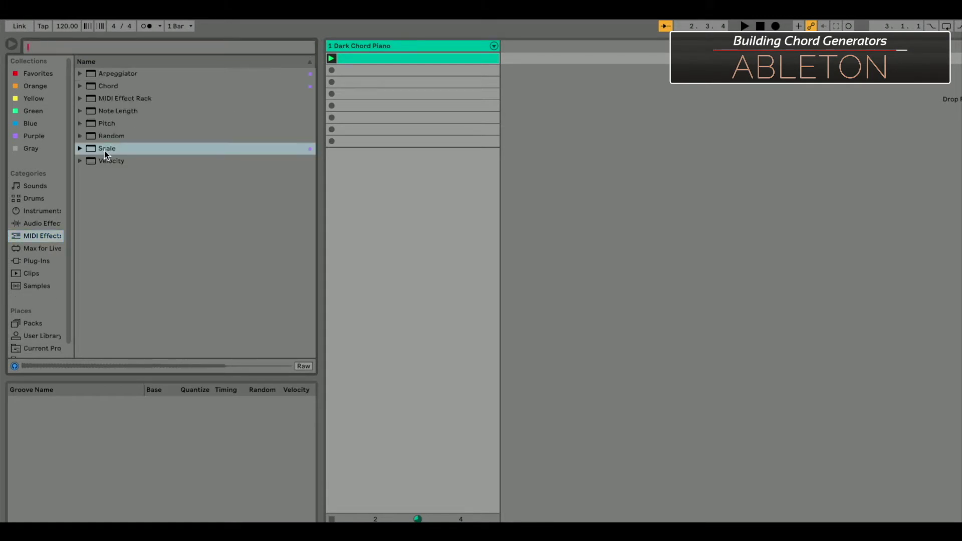
pyautogui.click(92, 150)
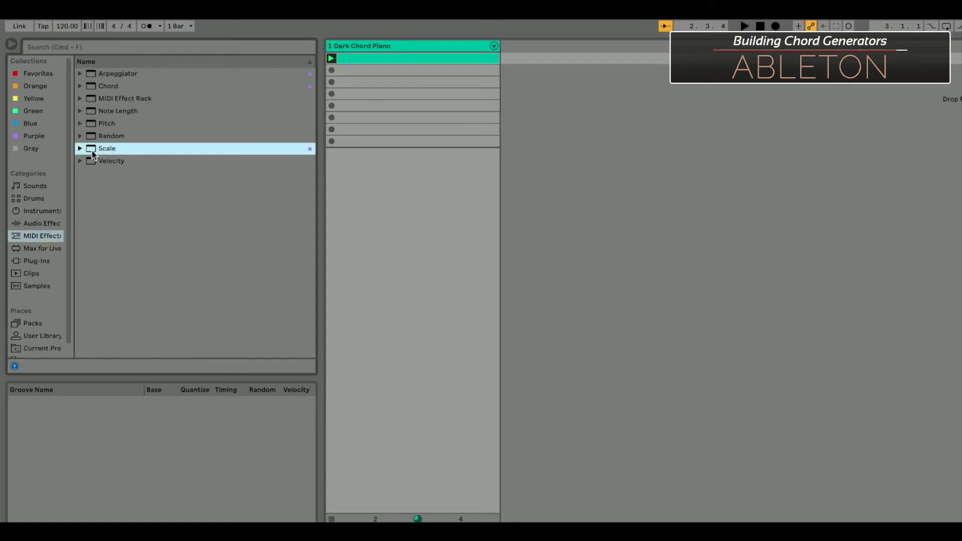
pyautogui.click(91, 86)
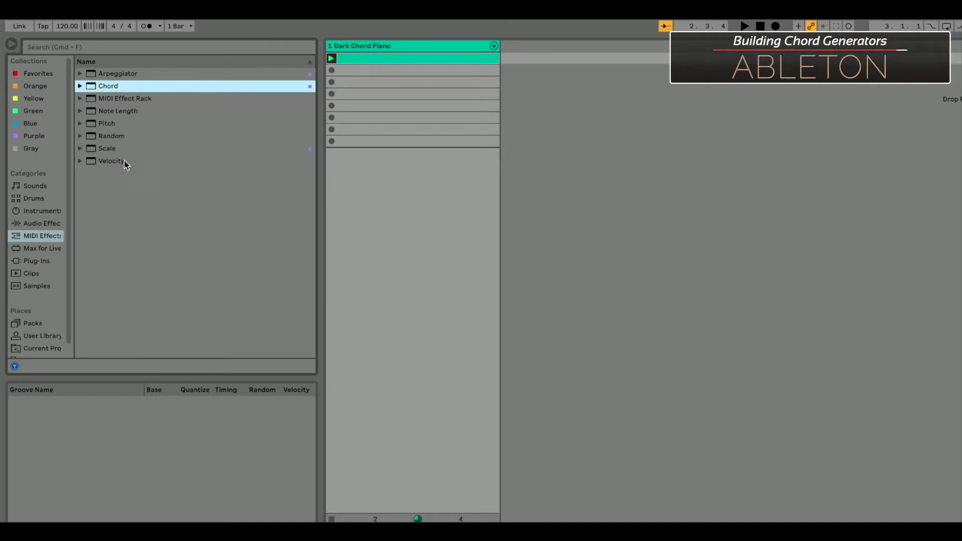
pyautogui.click(112, 149)
pyautogui.click(108, 84)
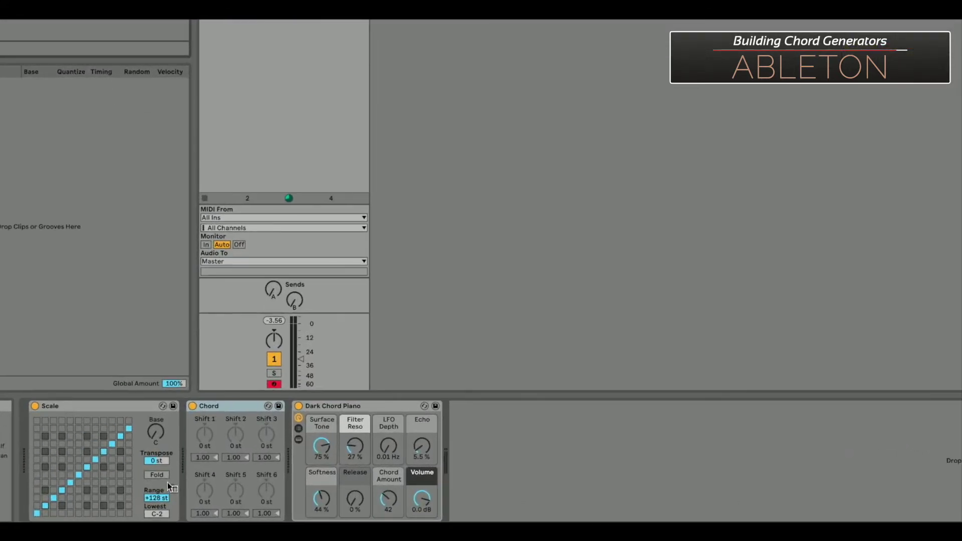
# Step: Rename the Scale device as "Notes to Allow" and the Chord device as "Voicing"
pyautogui.click(107, 406)
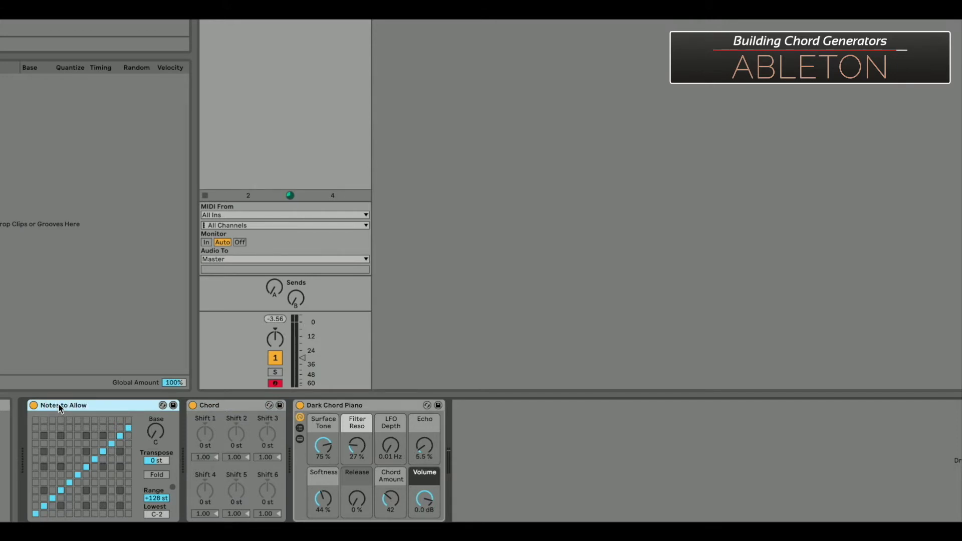
pyautogui.click(216, 410)
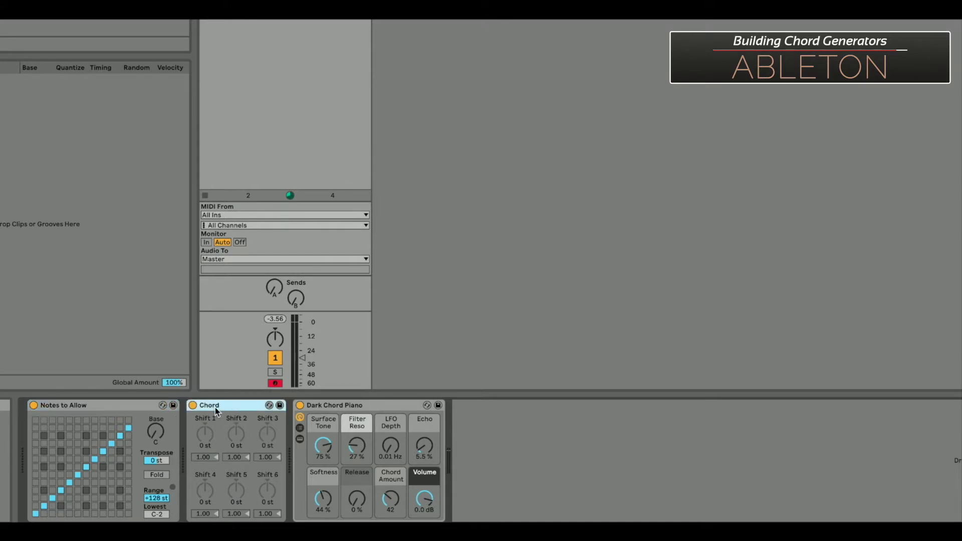
pyautogui.hotkey('ctrl', 'r')
pyautogui.write('Voi')
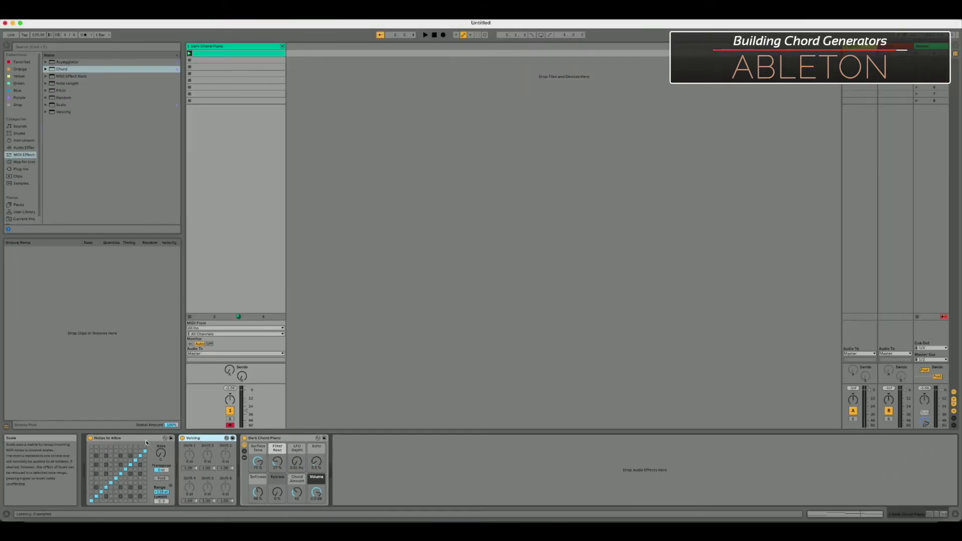
# Step: Group the Notes to Allow and Voicing devices into a MIDI Effect Rack and show its chain list
pyautogui.click(146, 441)
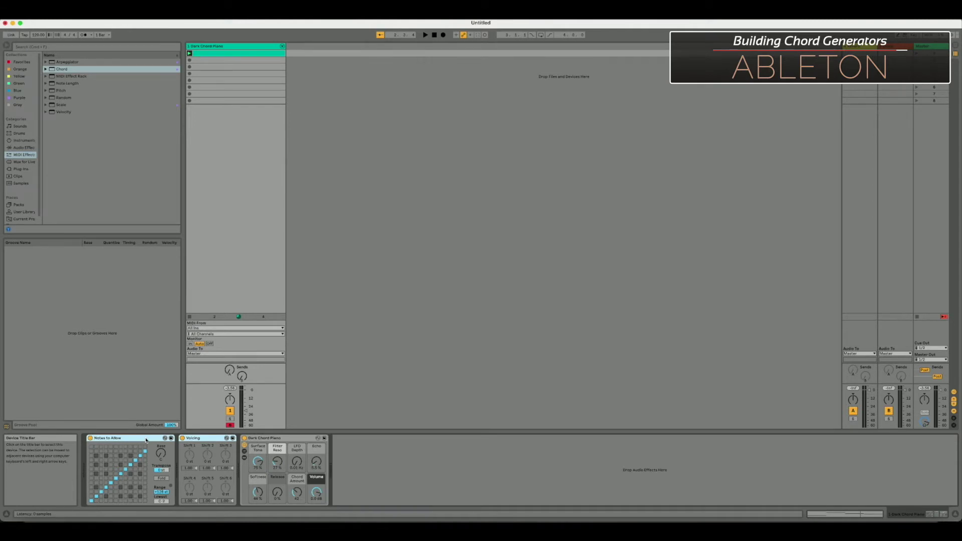
pyautogui.press('super+g')
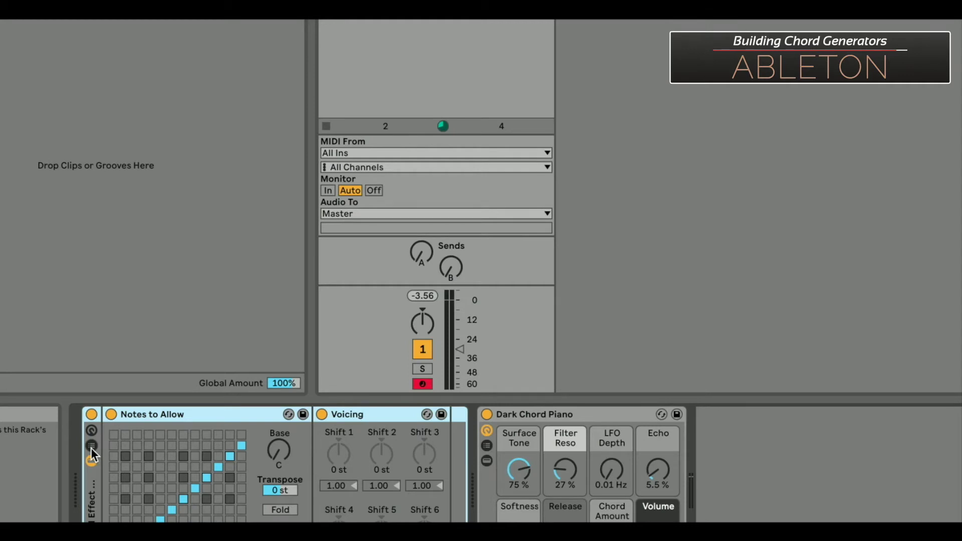
pyautogui.click(92, 446)
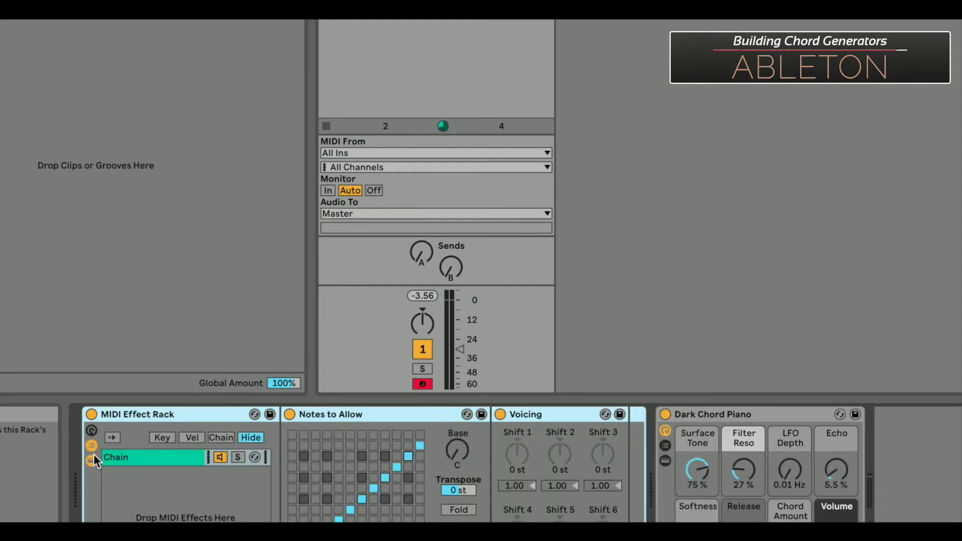
# Step: Hide and show the rack's devices and chain list again, selecting its only chain
pyautogui.click(91, 460)
pyautogui.click(91, 461)
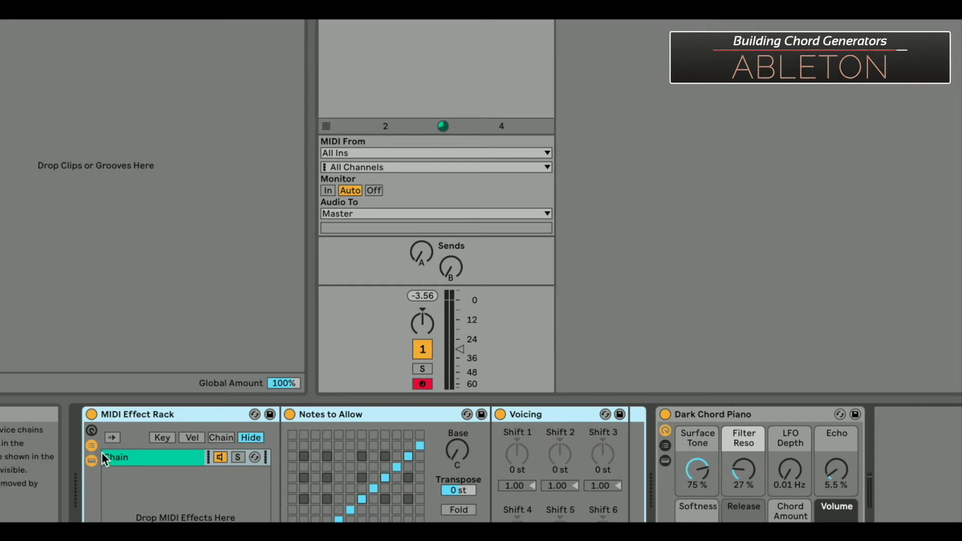
pyautogui.click(94, 446)
pyautogui.click(94, 446)
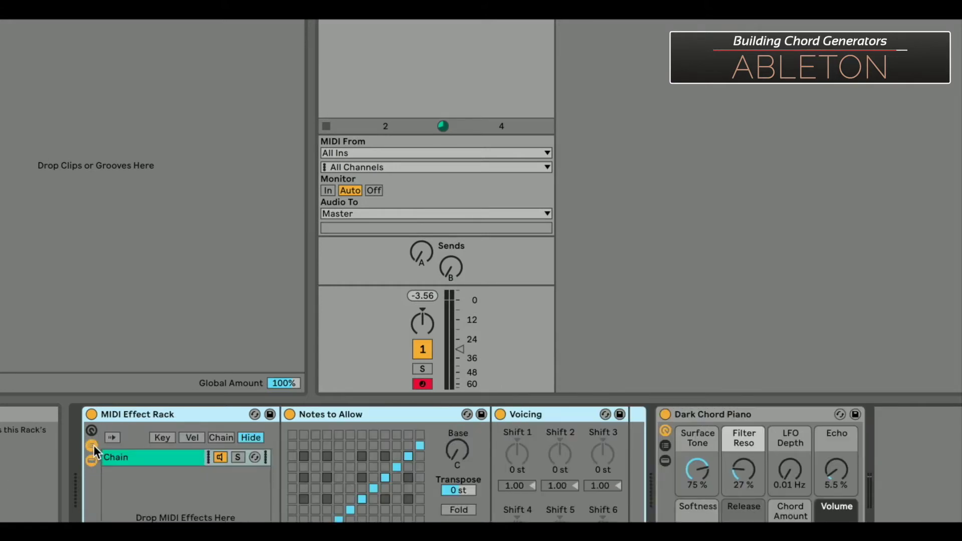
pyautogui.click(153, 455)
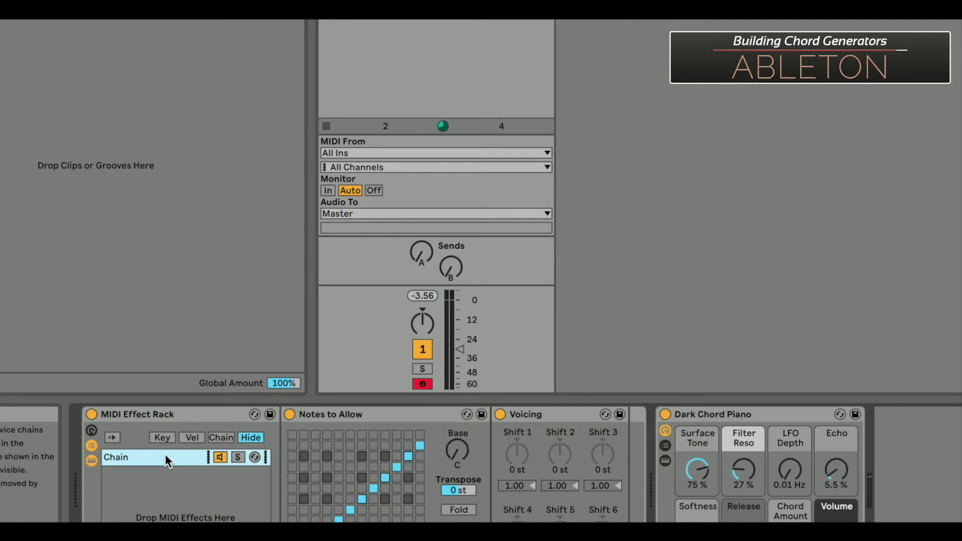
pyautogui.click(91, 460)
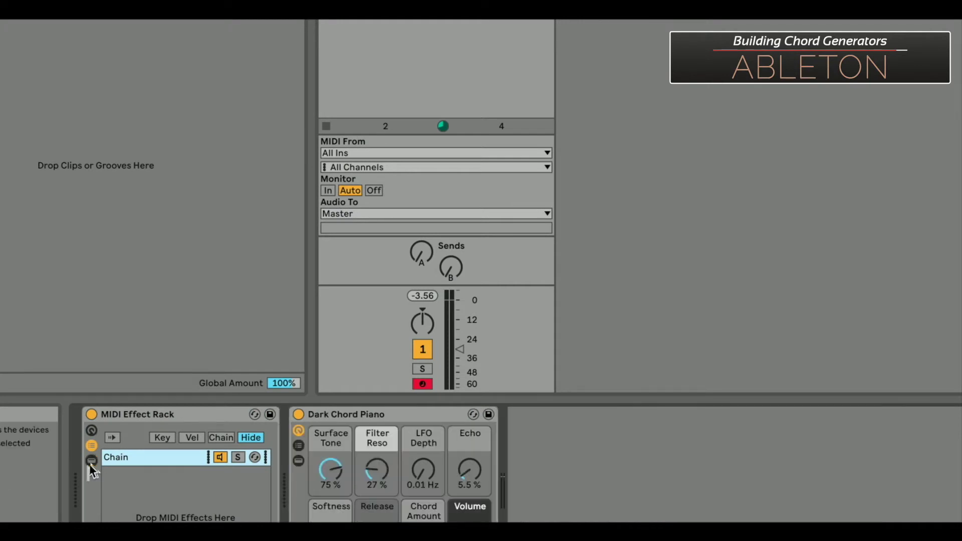
pyautogui.click(90, 461)
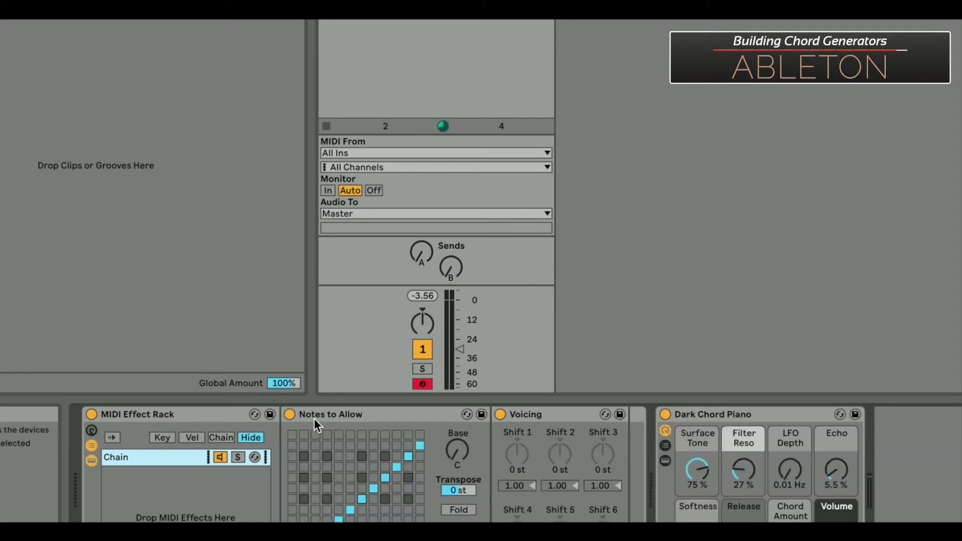
# Step: Collapse and expand the Notes to Allow device, view the rack's chain, velocity and key zone editors, and leave them hidden
pyautogui.doubleClick(389, 418)
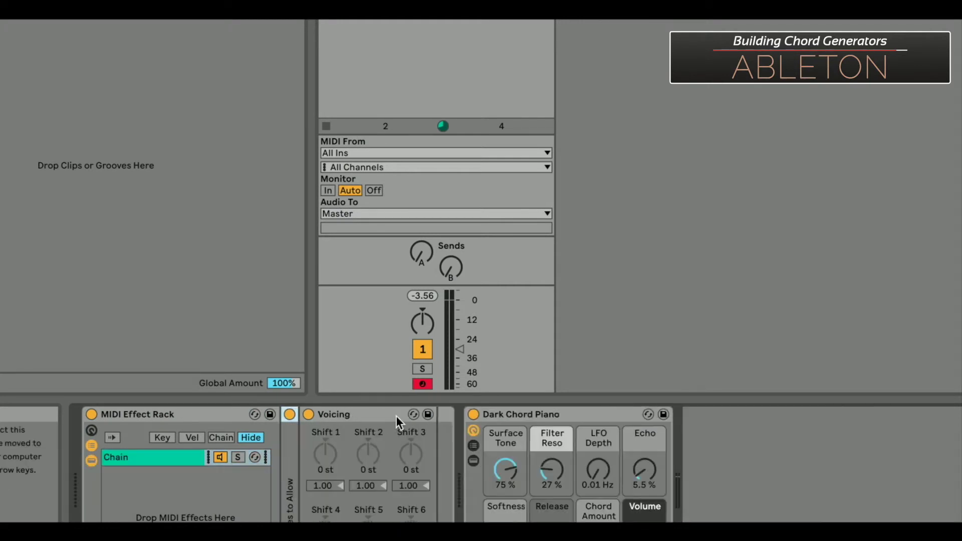
pyautogui.doubleClick(285, 432)
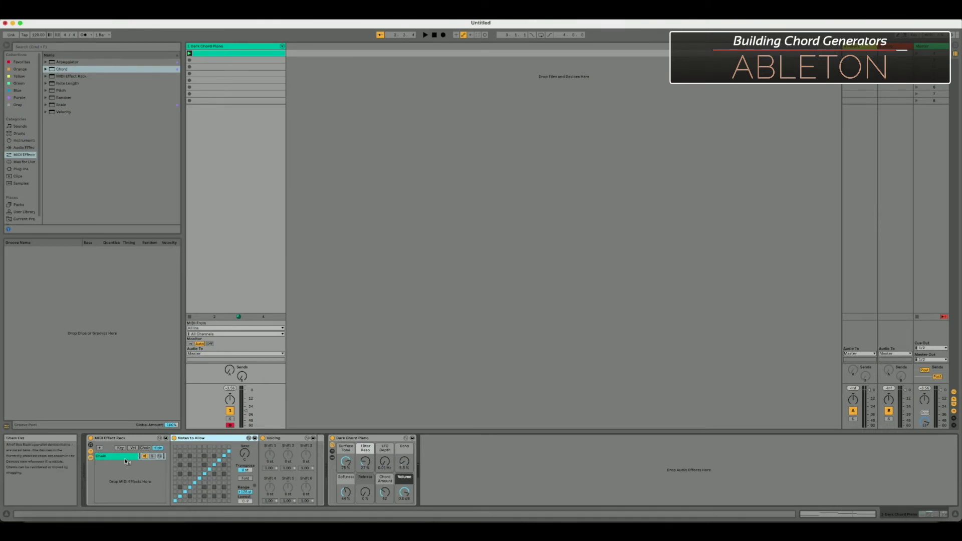
pyautogui.click(146, 447)
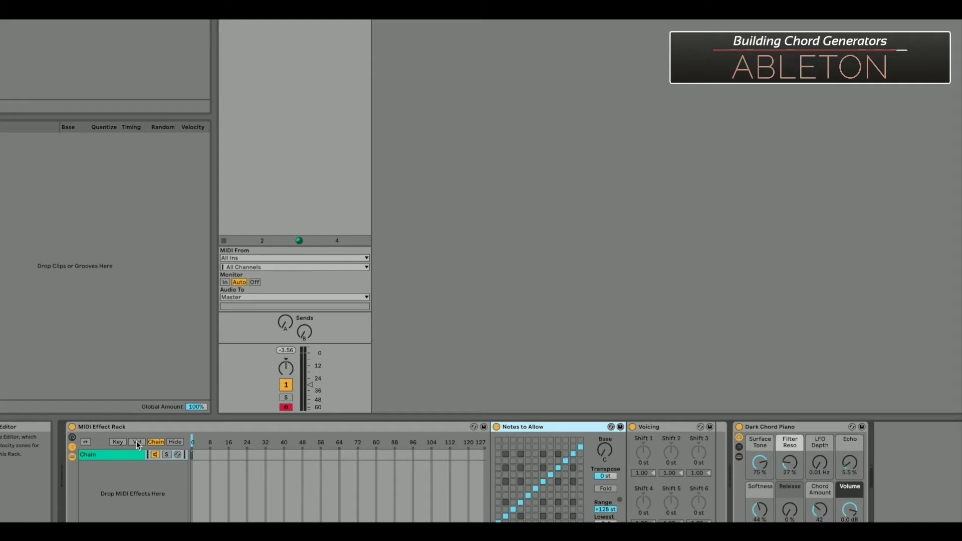
pyautogui.click(137, 441)
pyautogui.click(122, 441)
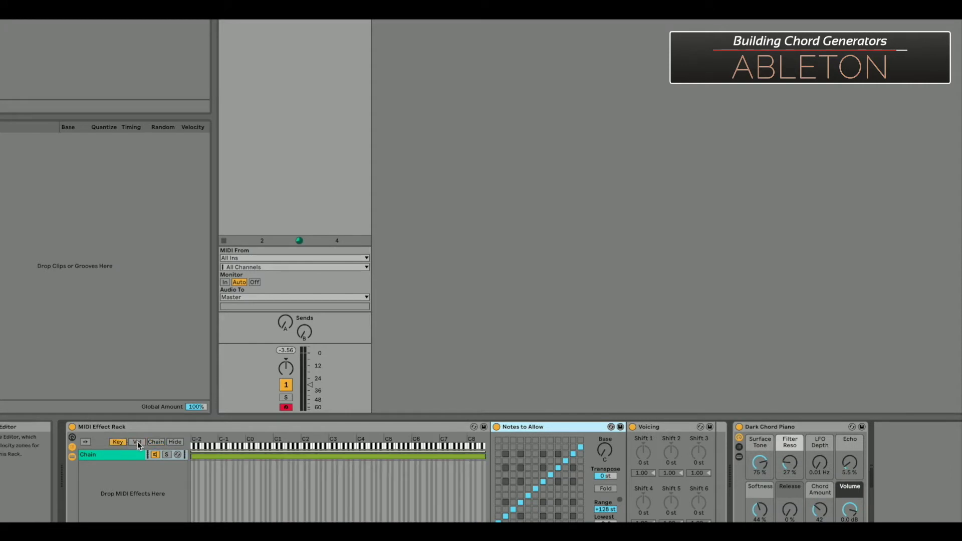
pyautogui.click(136, 441)
pyautogui.click(156, 441)
pyautogui.click(175, 442)
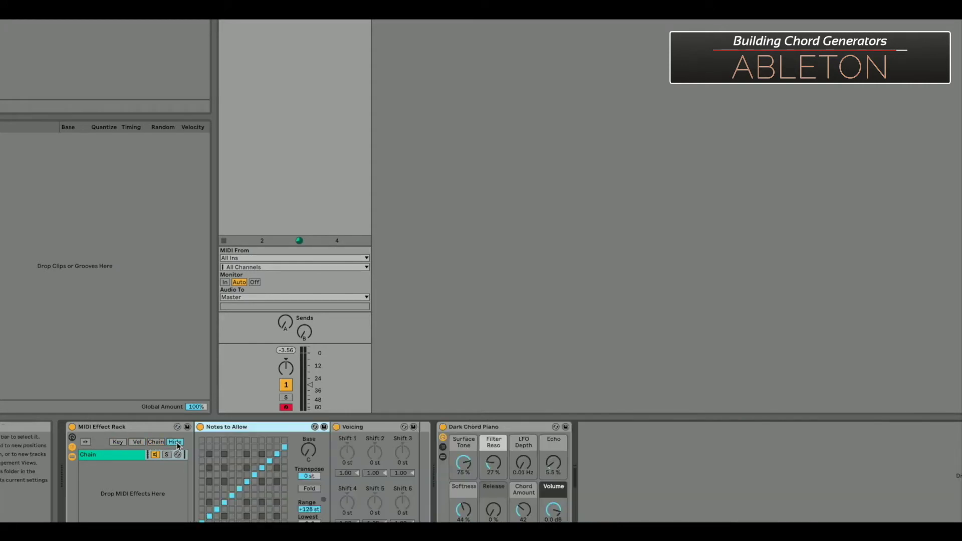
pyautogui.click(155, 444)
pyautogui.click(138, 442)
pyautogui.click(120, 442)
pyautogui.click(174, 442)
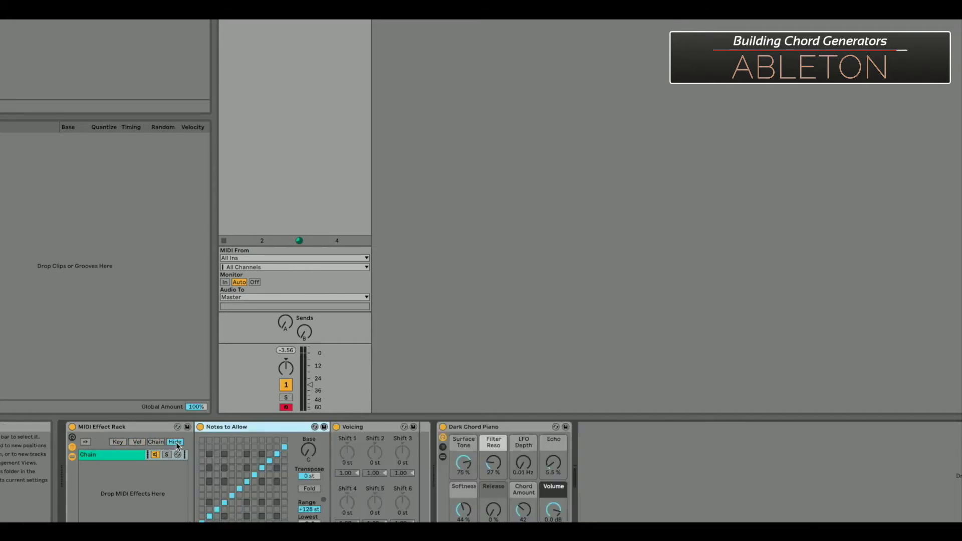
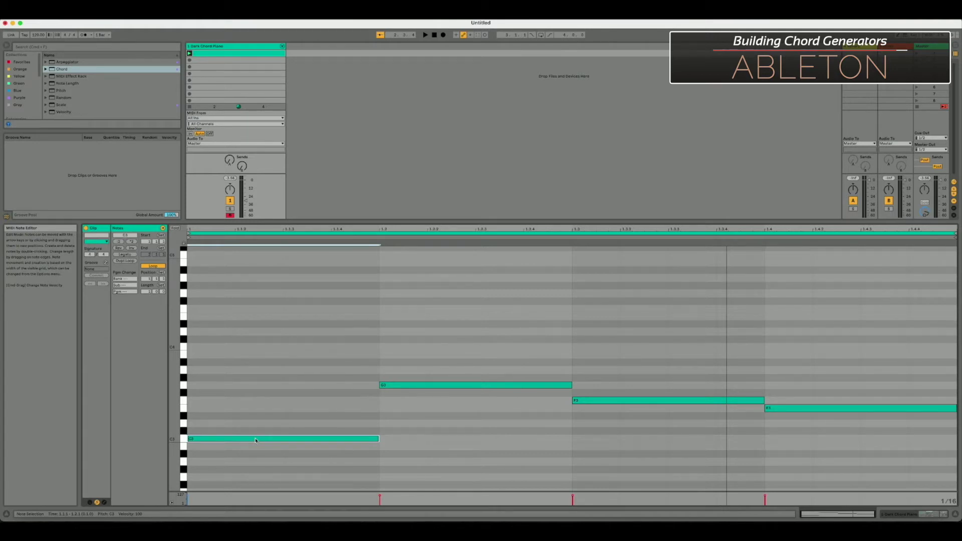
# Step: Draw sixteenth notes D3, E3, F3, G3, A3, B3 and C4 above the end of the clip's C3 note
pyautogui.click(340, 423)
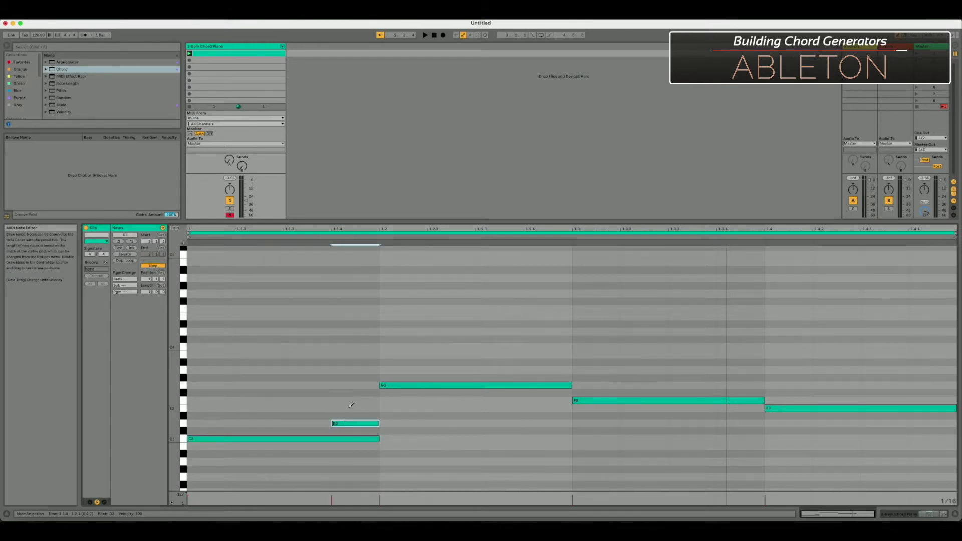
pyautogui.click(350, 406)
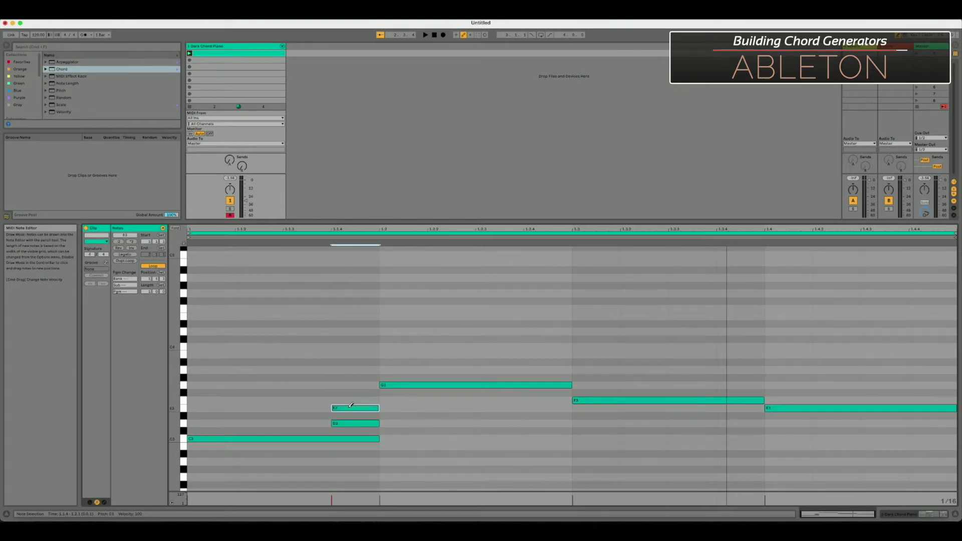
pyautogui.click(353, 399)
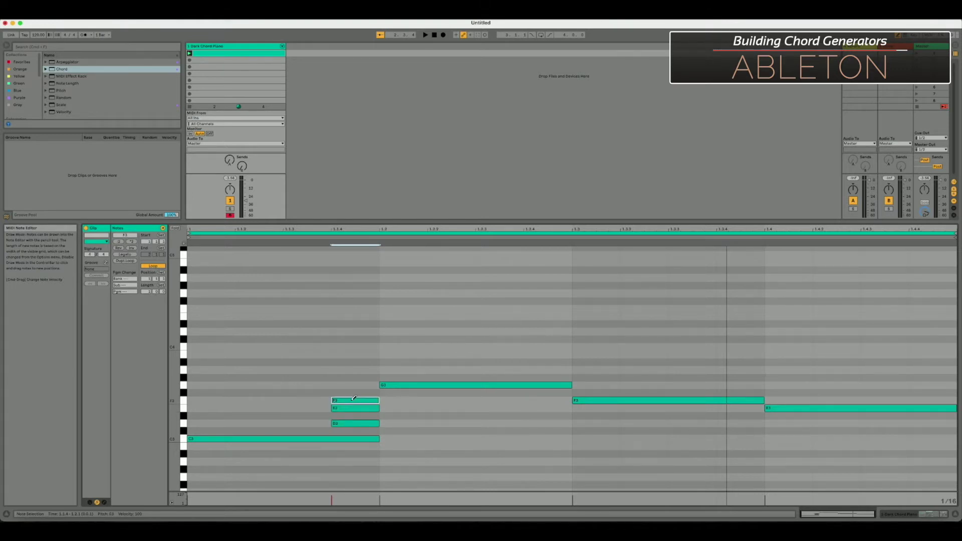
pyautogui.click(354, 384)
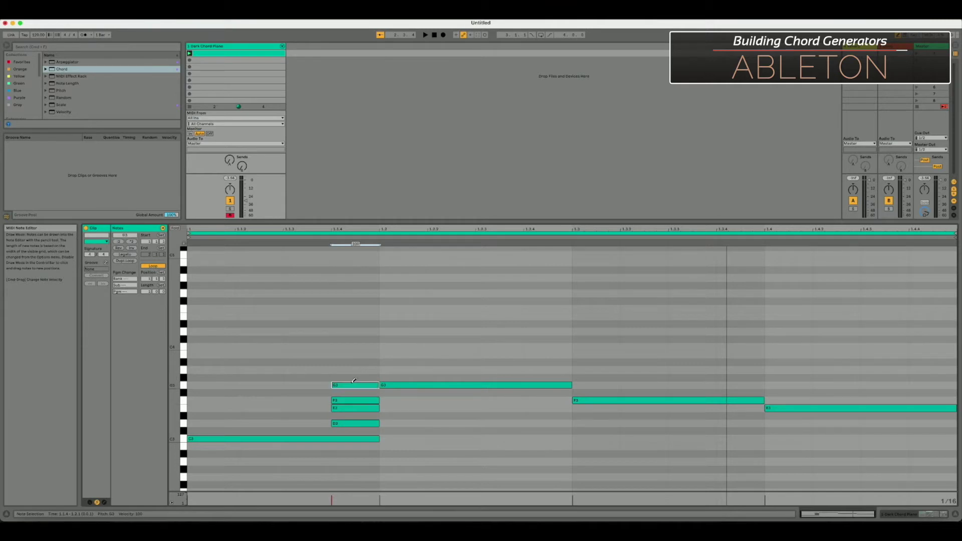
pyautogui.click(358, 369)
pyautogui.click(360, 352)
pyautogui.click(357, 346)
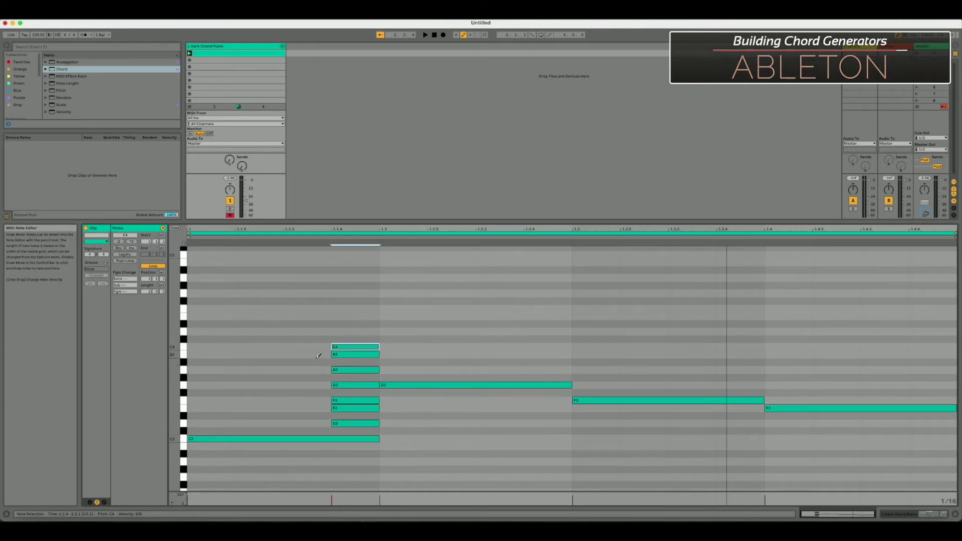
# Step: Draw and erase each out-of-scale note, A#3, G#3, F#3, D#3 and C#3, between the stacked scale notes
pyautogui.click(356, 361)
pyautogui.click(358, 359)
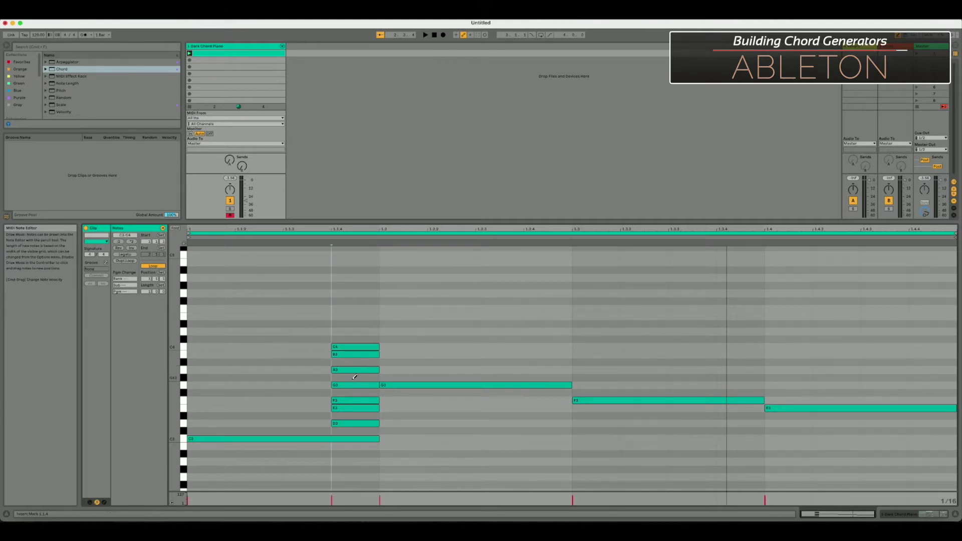
pyautogui.click(355, 377)
pyautogui.click(354, 376)
pyautogui.click(354, 391)
pyautogui.click(354, 391)
pyautogui.click(355, 415)
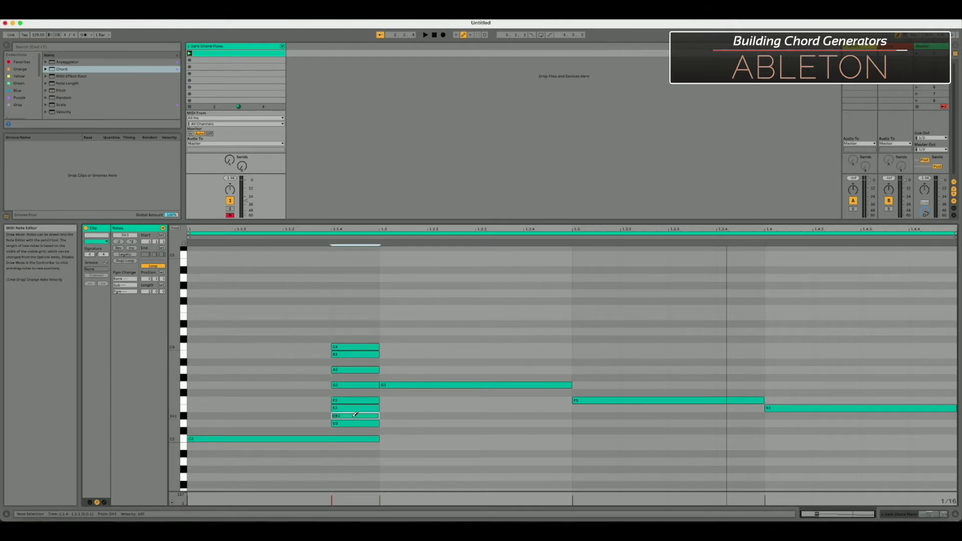
pyautogui.click(355, 415)
pyautogui.click(356, 431)
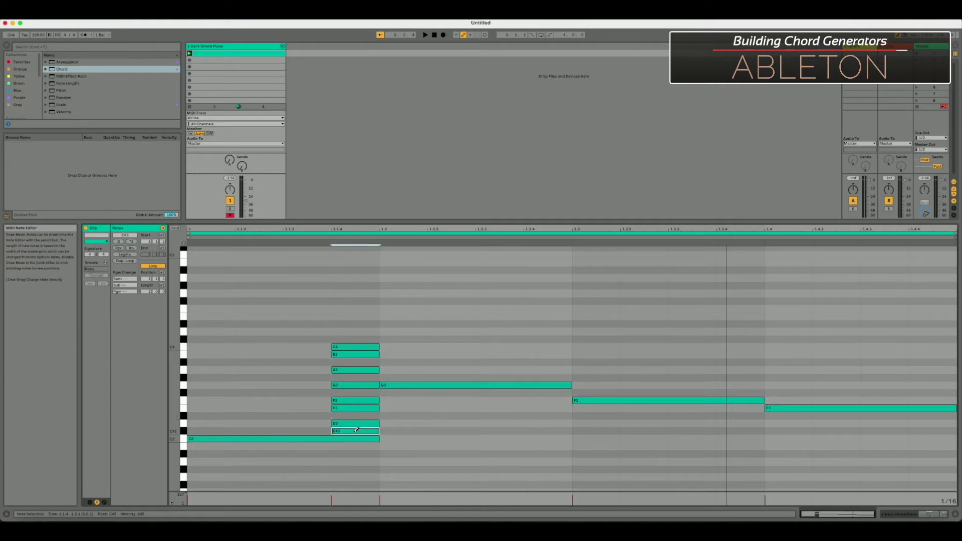
pyautogui.click(356, 429)
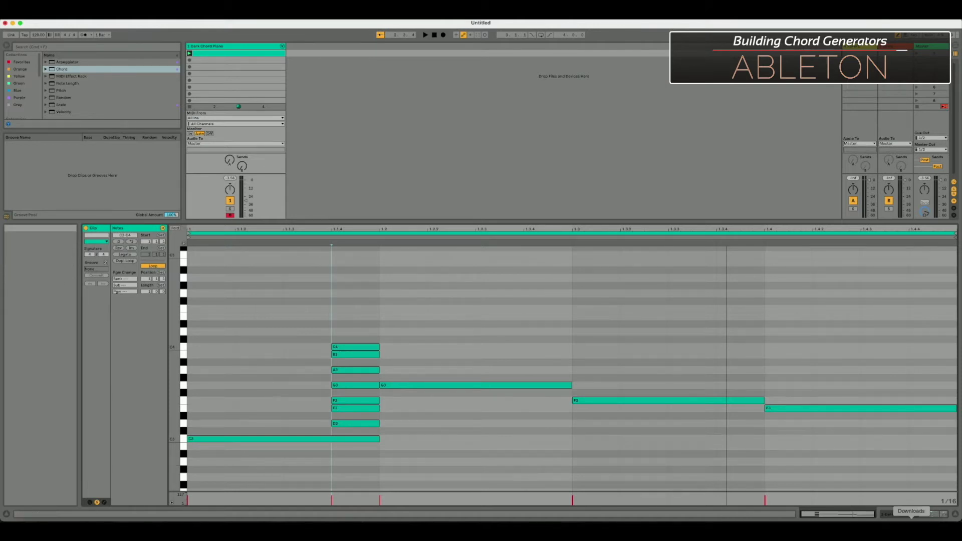
# Step: Rename the MIDI Effect Rack's chain as "maj9 (I, IV Chords)"
pyautogui.click(893, 515)
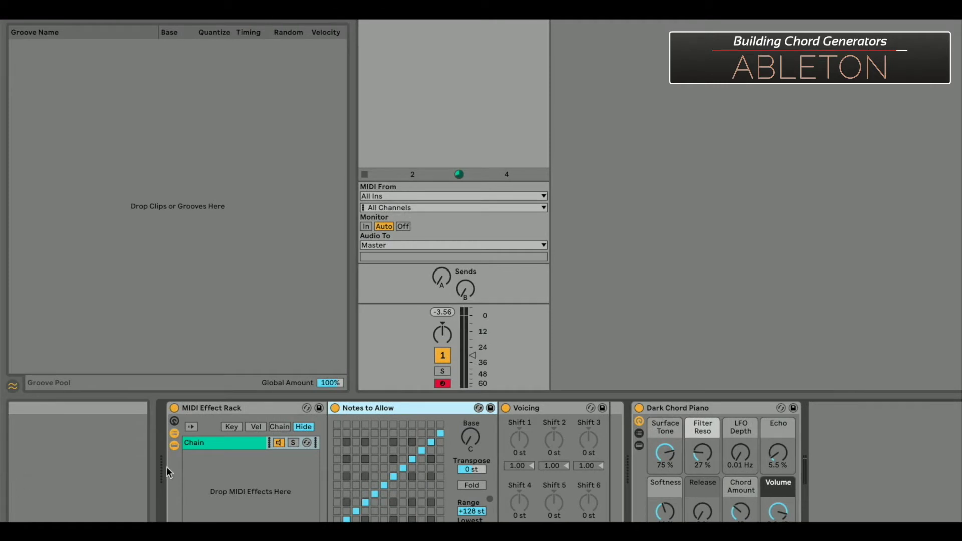
pyautogui.click(208, 446)
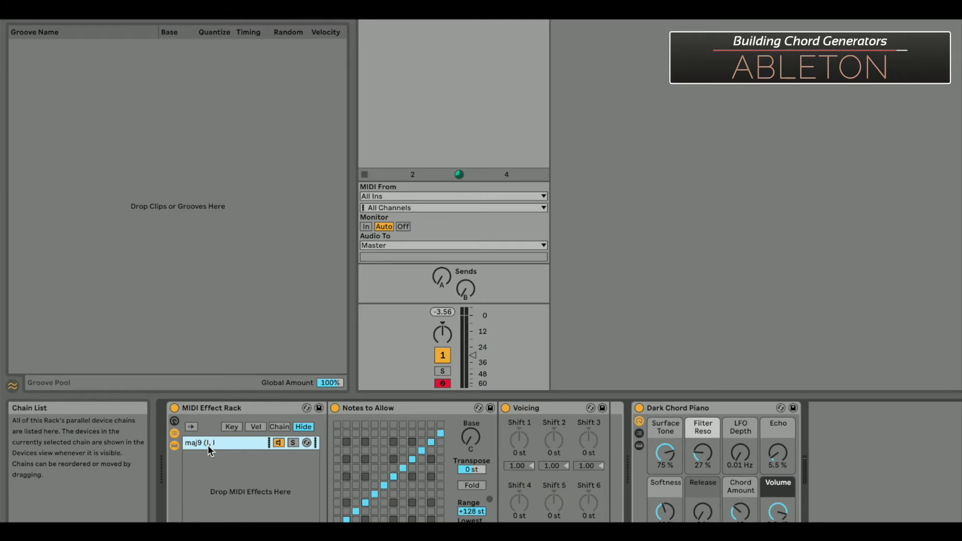
pyautogui.write('Chords)')
pyautogui.press('Return')
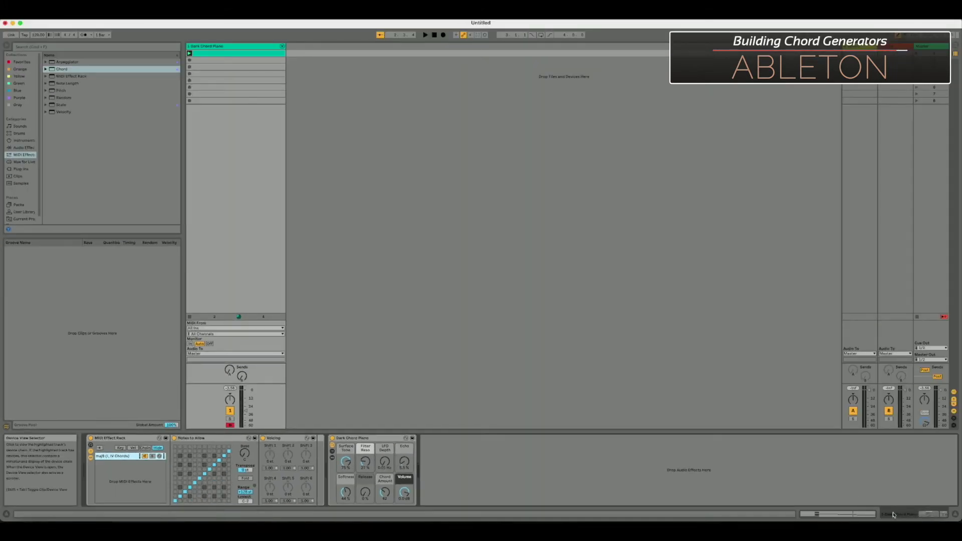
# Step: Remove every note from the Notes to Allow grid except C and F
pyautogui.click(895, 514)
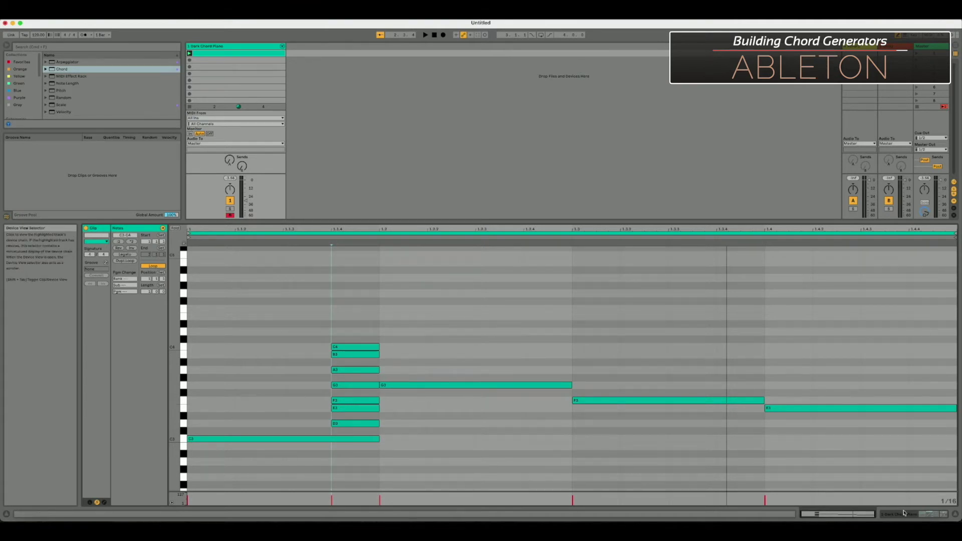
pyautogui.hotkey('shift', 'Tab')
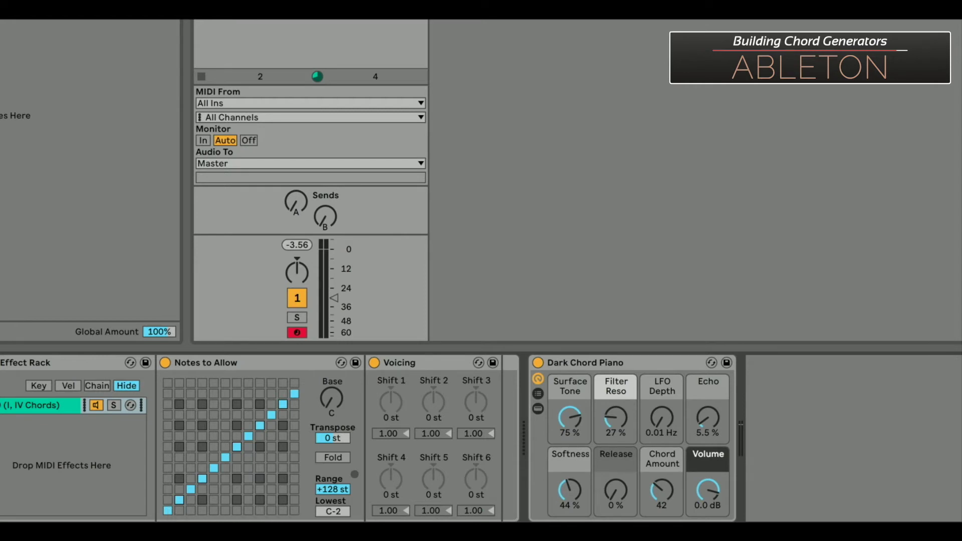
pyautogui.click(178, 510)
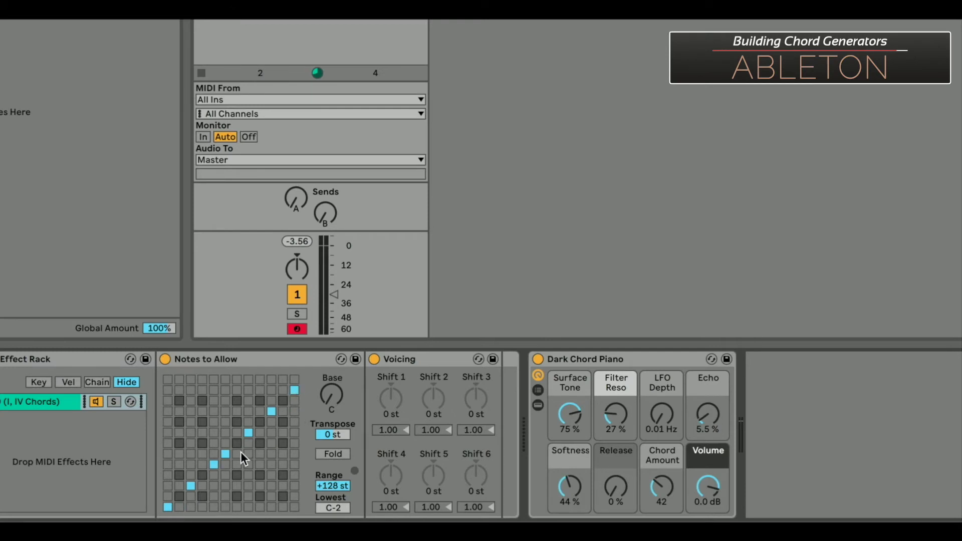
pyautogui.click(14, 401)
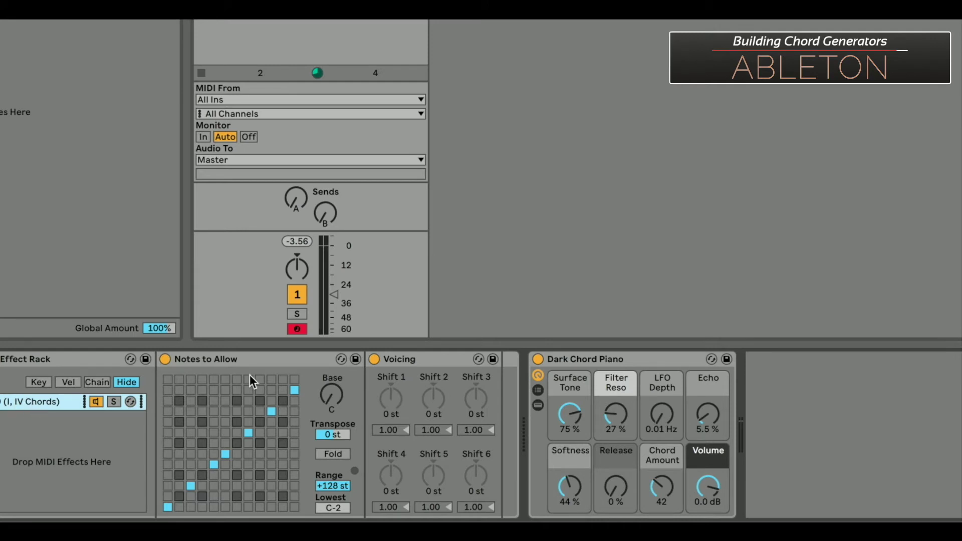
pyautogui.click(191, 486)
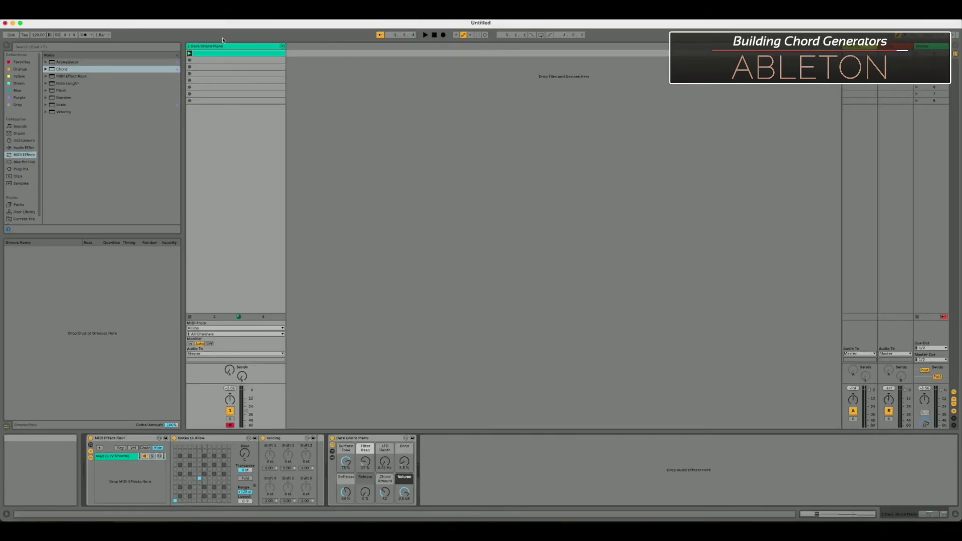
# Step: Add a D#4 sixteenth note to the clip's stacked scale notes and delete the entire stack
pyautogui.hotkey('shift', 'Tab')
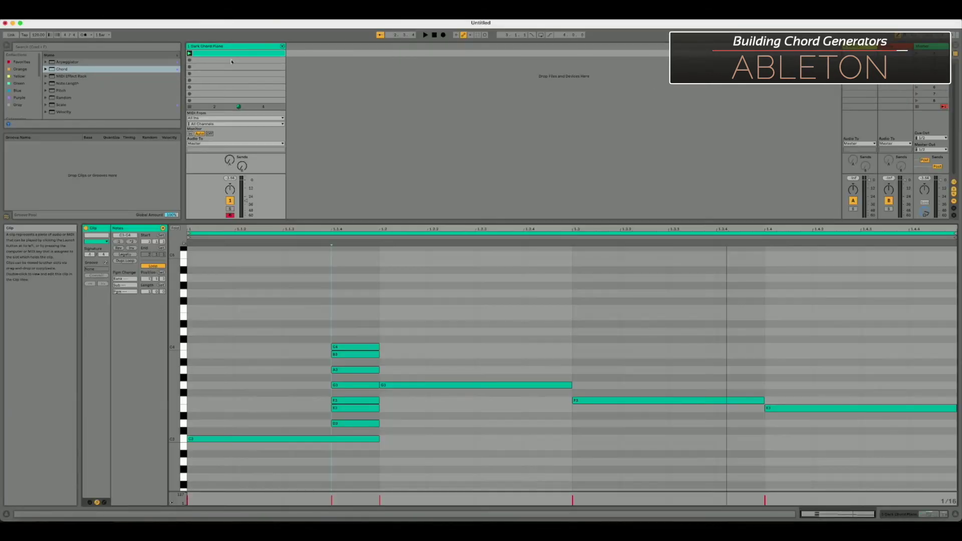
pyautogui.click(355, 323)
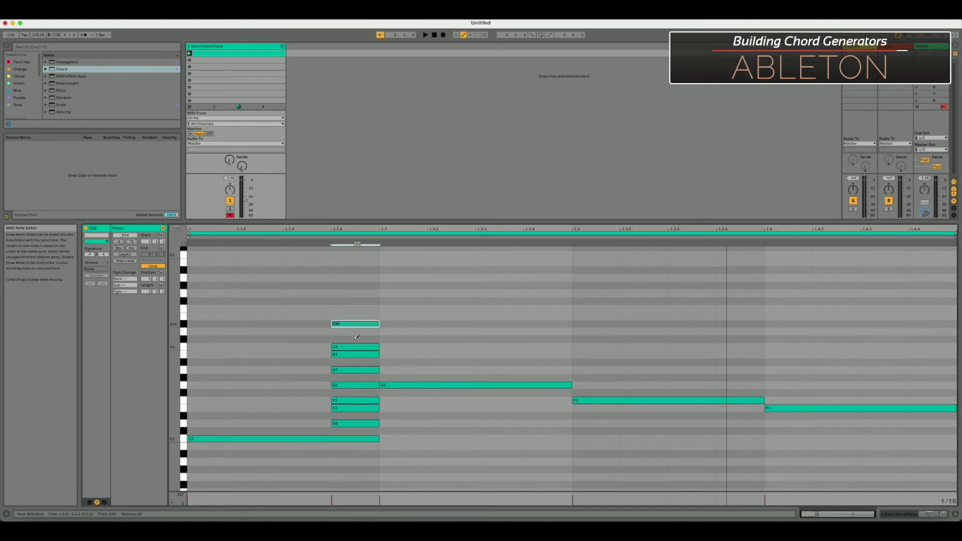
pyautogui.moveTo(354, 248); pyautogui.dragTo(353, 429)
pyautogui.press('Delete')
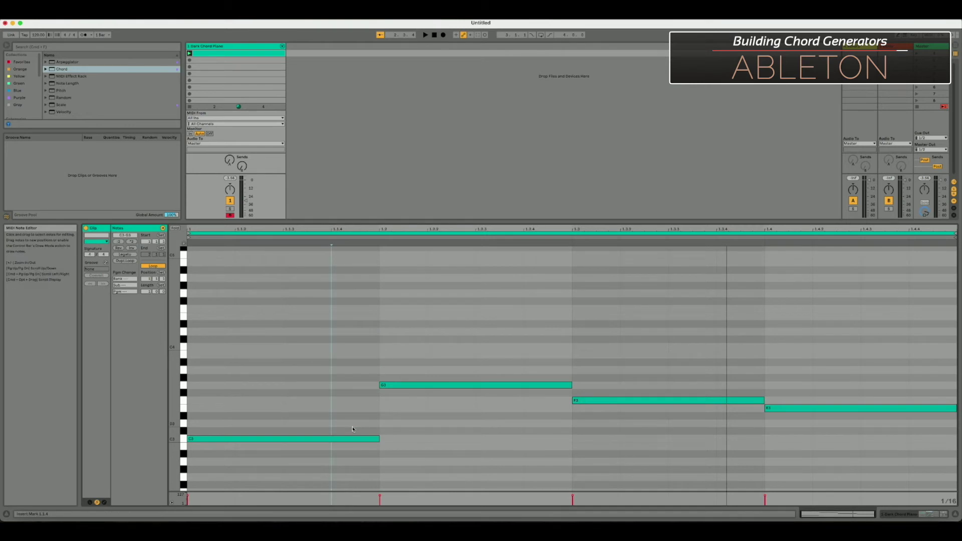
# Step: Select the clip's C3, G3, F3 and E3 notes in turn and play the clip through the note filter
pyautogui.scroll(1, 378, 436)
pyautogui.click(376, 442)
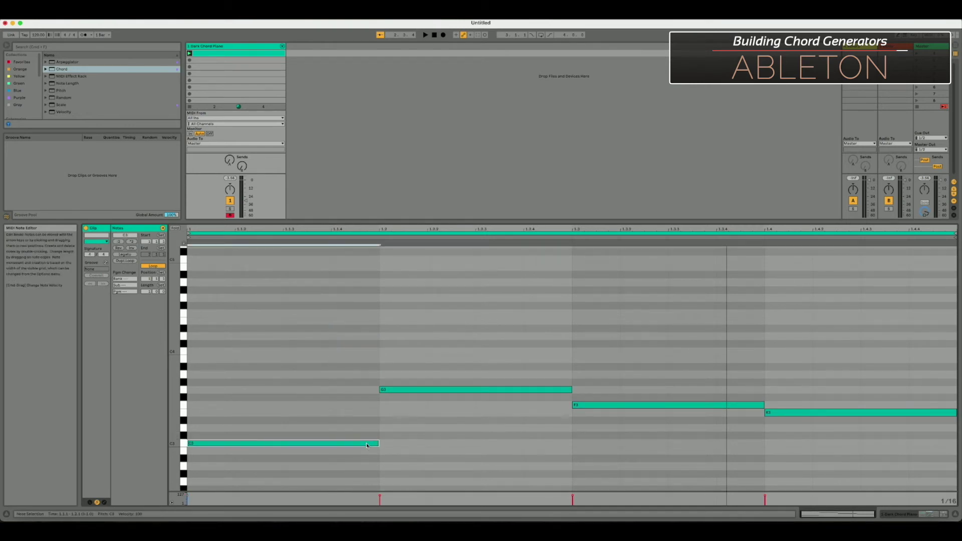
pyautogui.click(419, 390)
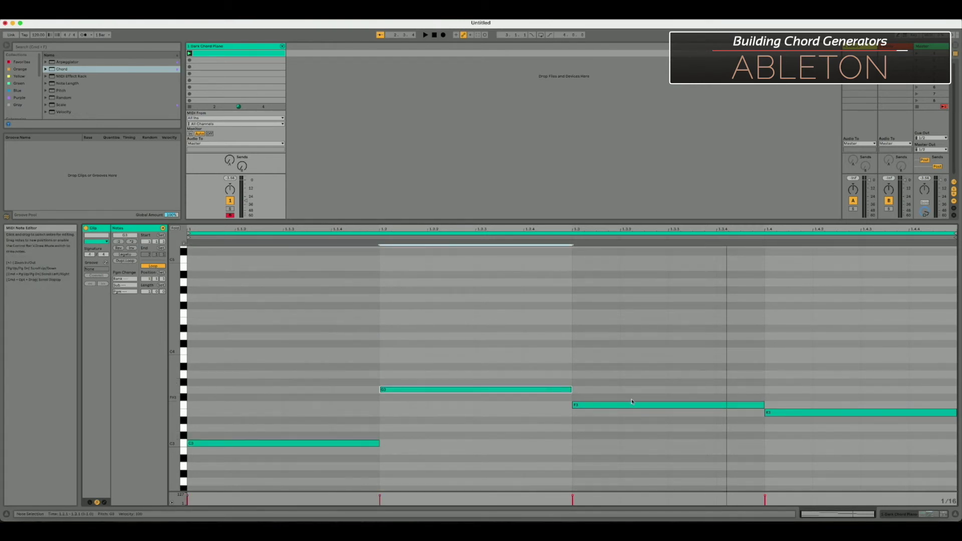
pyautogui.click(701, 405)
pyautogui.click(793, 413)
pyautogui.click(189, 53)
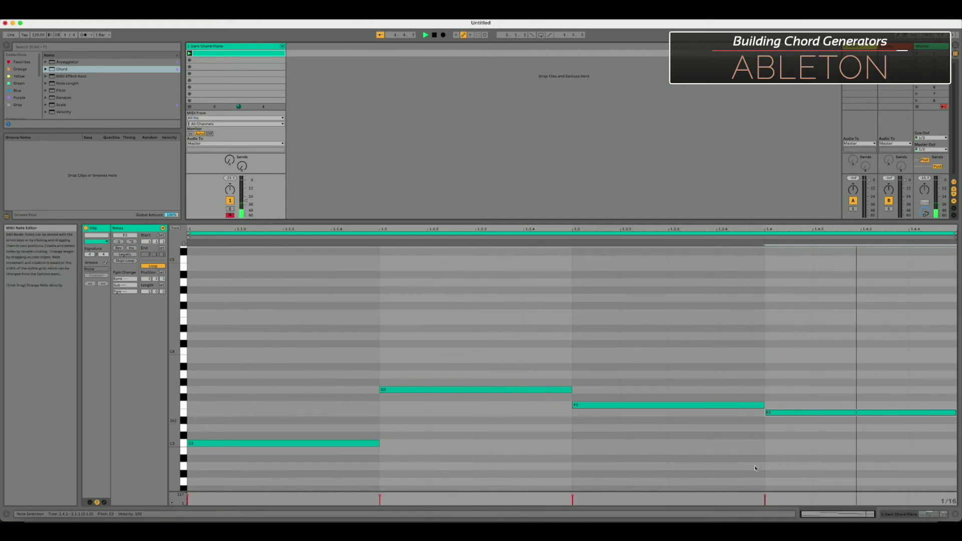
# Step: Try allowing G in the Notes to Allow grid, remove it again, and select the maj9 chain
pyautogui.hotkey('shift', 'Tab')
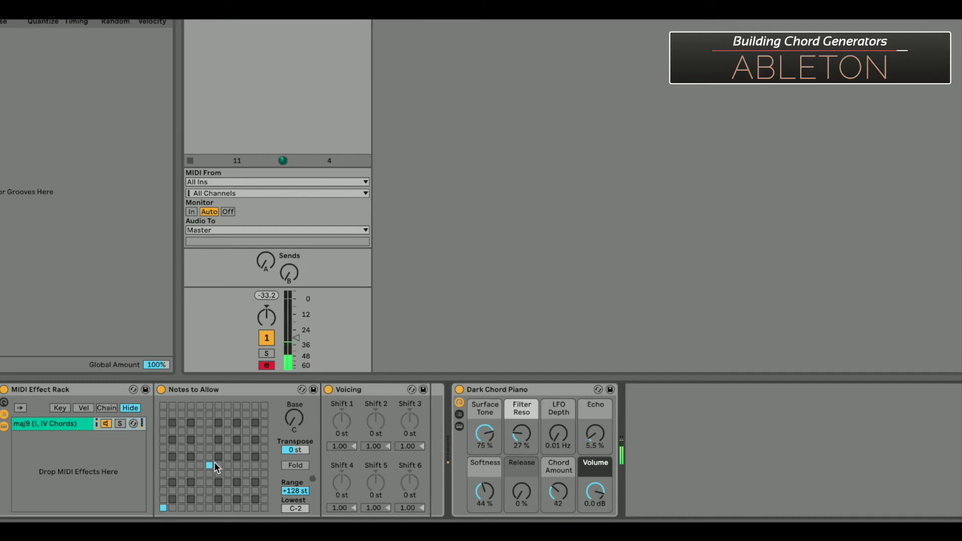
pyautogui.click(228, 447)
pyautogui.click(227, 449)
pyautogui.click(20, 425)
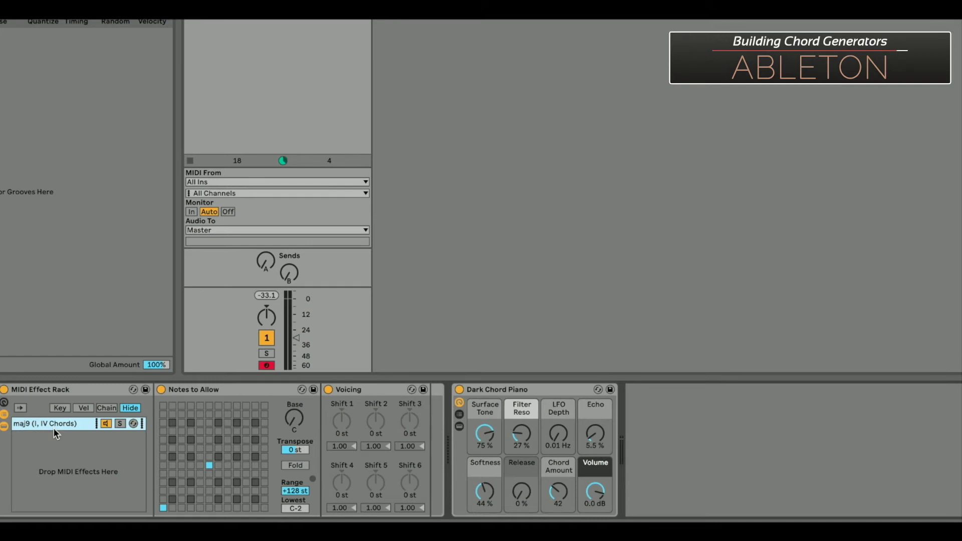
# Step: Set the Voicing device's Shift 1 to +4 st and Shift 2 to +7 st
pyautogui.click(340, 429)
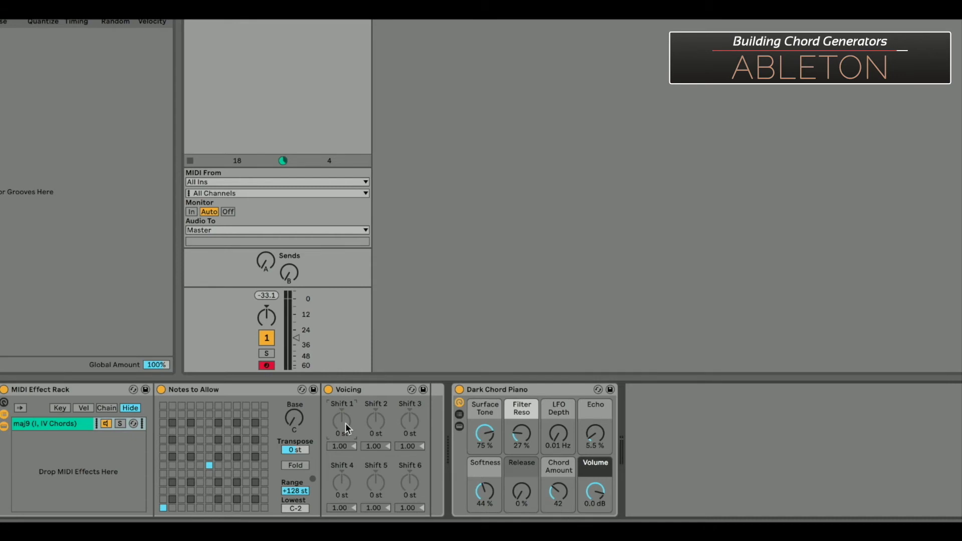
pyautogui.press('Return')
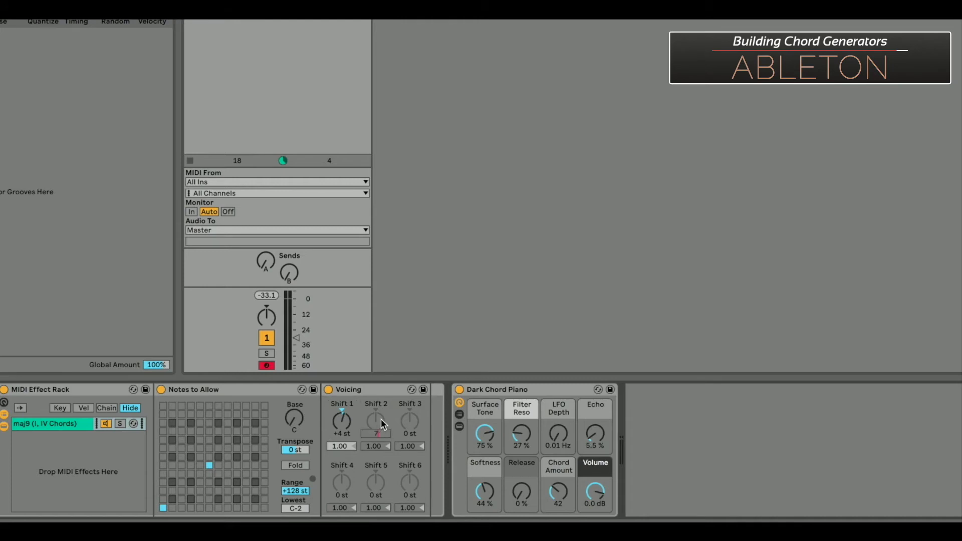
pyautogui.press('Return')
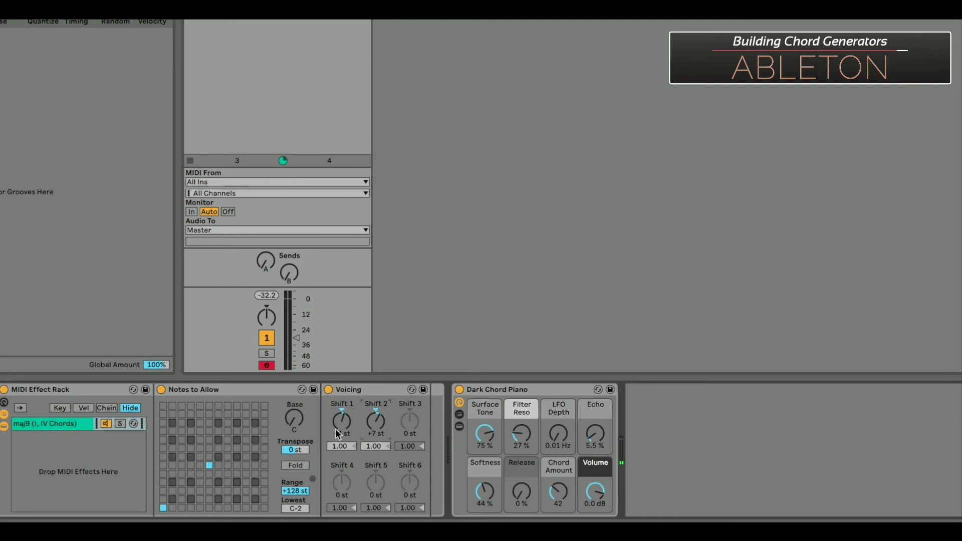
# Step: Set the maj9 chain's Voicing device to +11 st for Shift 3 and +14 st for Shift 4
pyautogui.click(410, 425)
pyautogui.write('11')
pyautogui.press('Return')
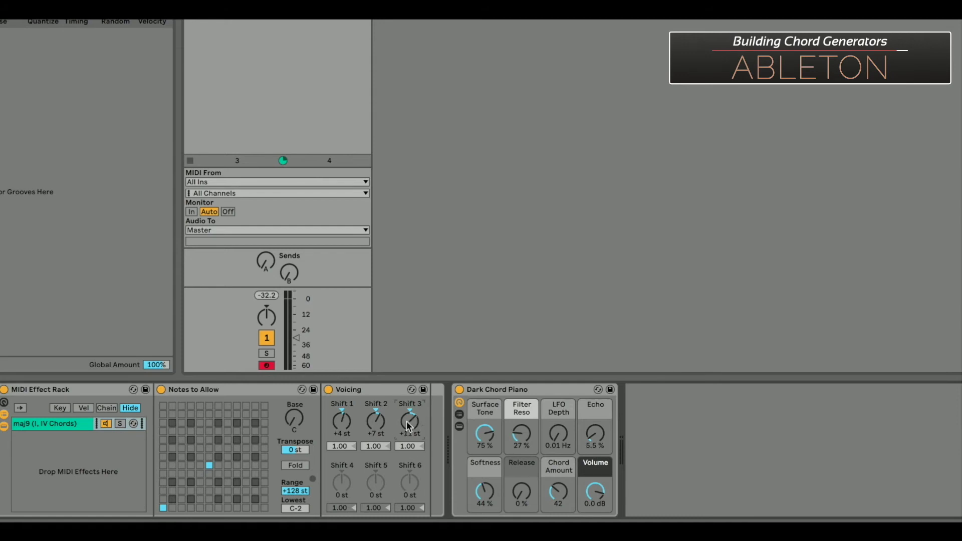
pyautogui.click(341, 483)
pyautogui.write('14')
pyautogui.press('Return')
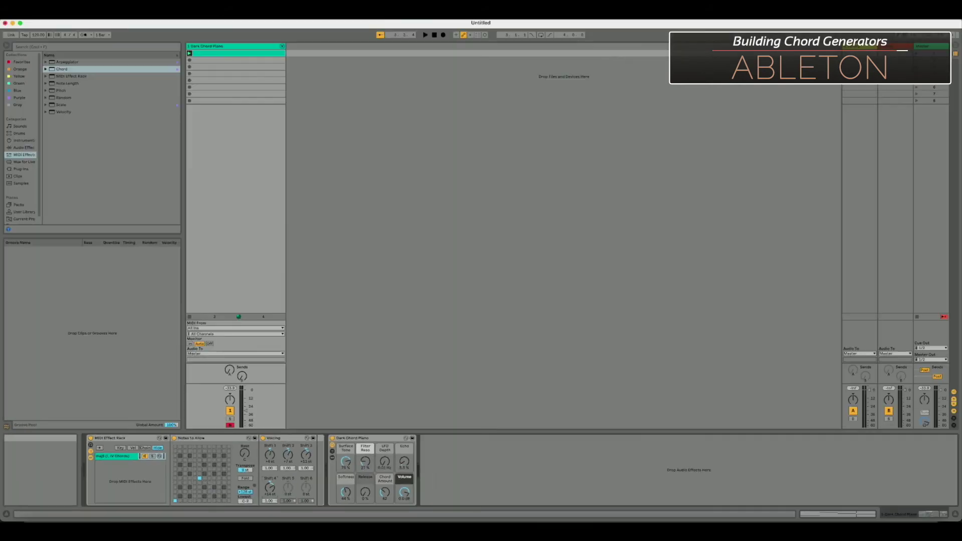
# Step: Duplicate the maj9 (I, IV Chords) chain in the MIDI Effect Rack and rename the copy Triad (V Chord)
pyautogui.click(846, 514)
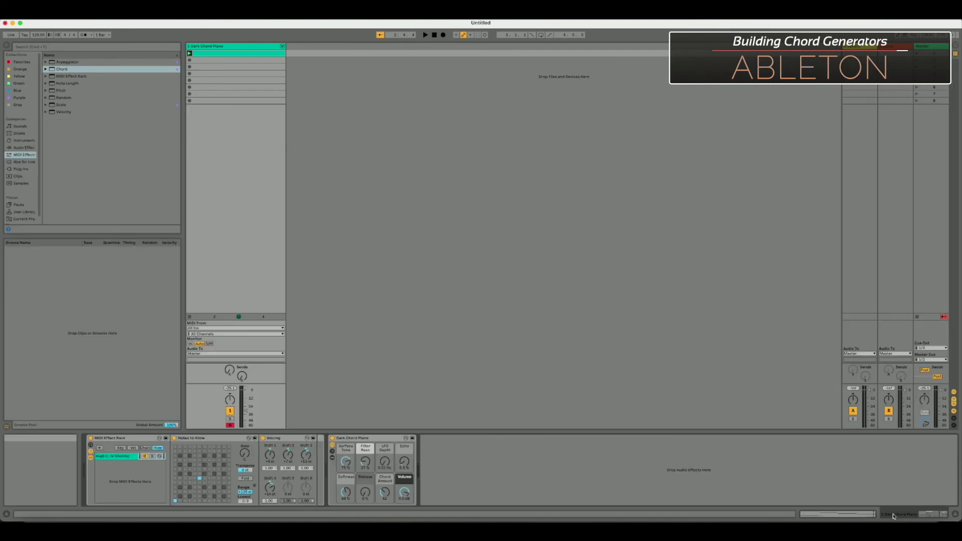
pyautogui.click(897, 515)
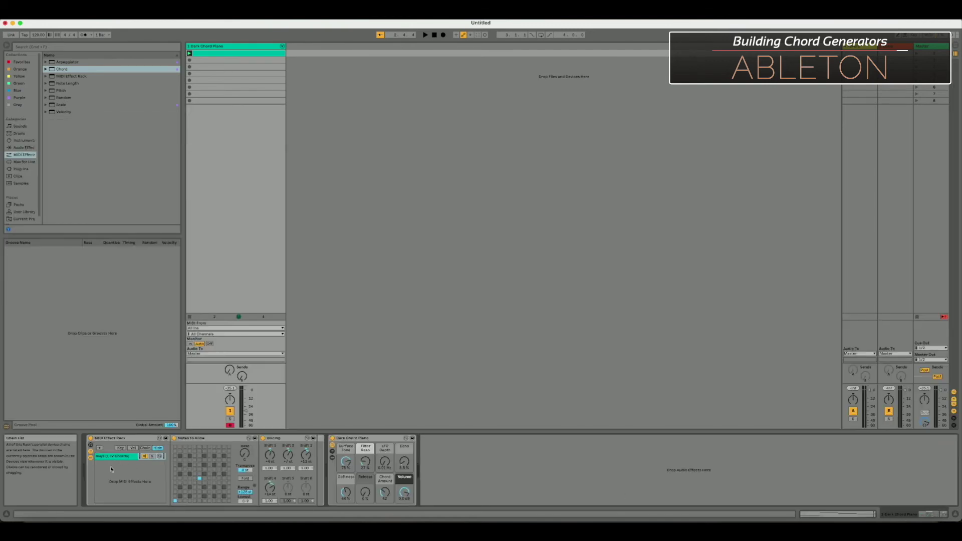
pyautogui.click(116, 456)
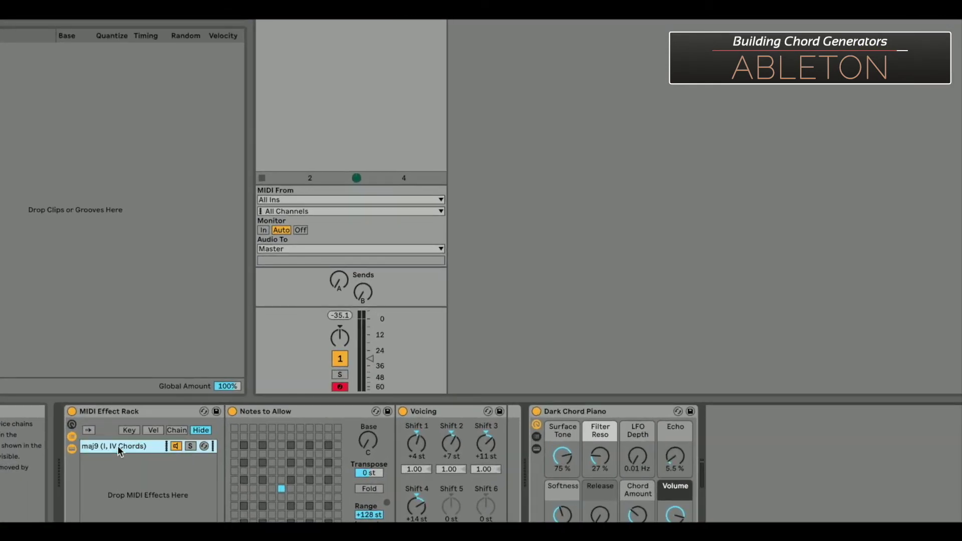
pyautogui.hotkey('ctrl', 'd')
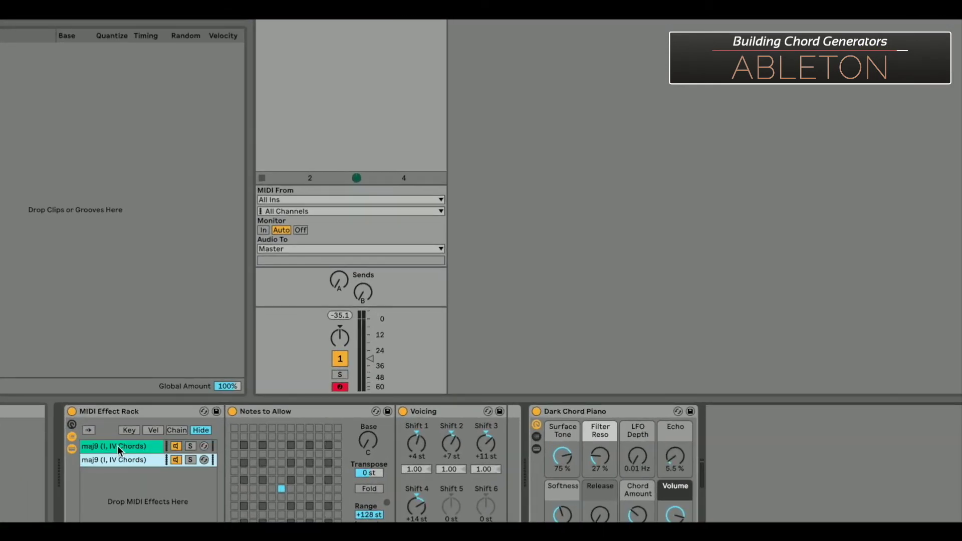
pyautogui.hotkey('ctrl', 'r')
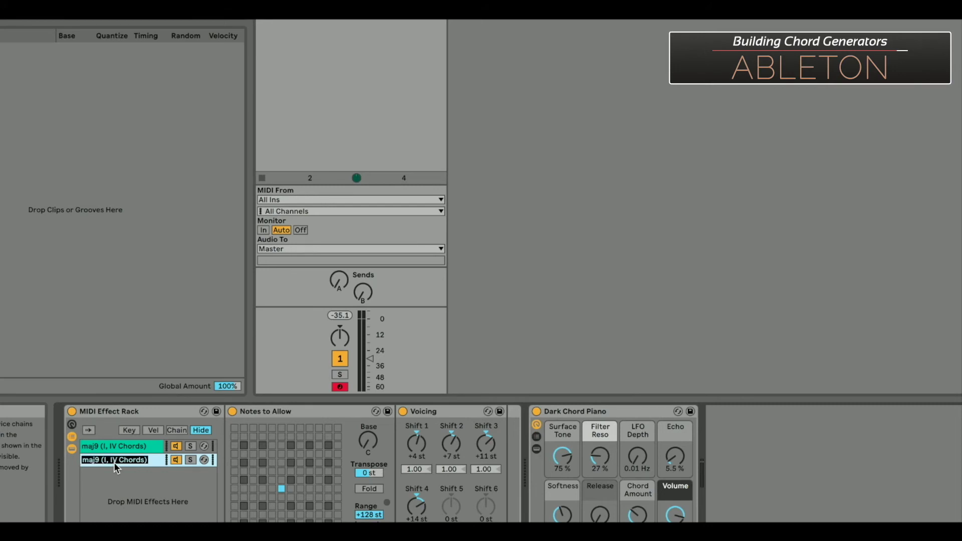
pyautogui.press('Return')
pyautogui.write('Triad')
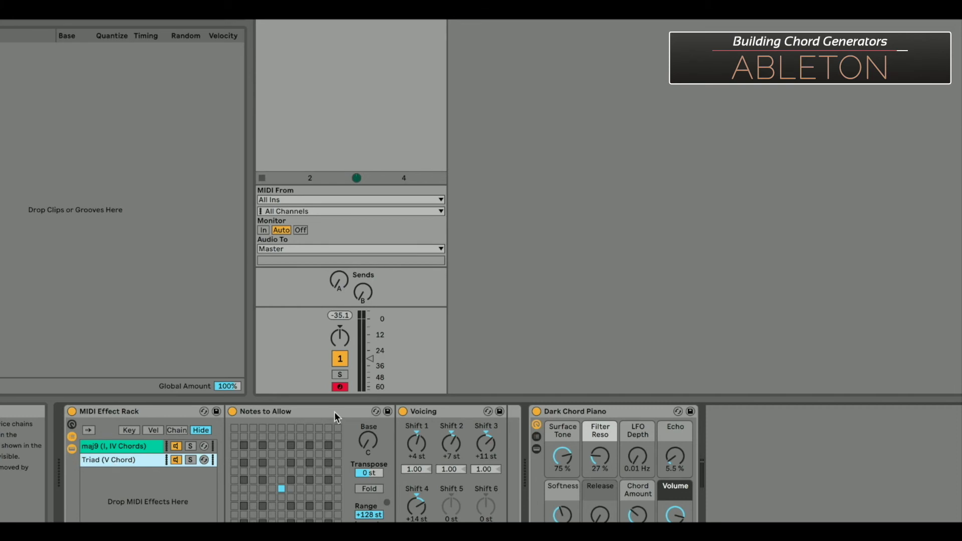
# Step: Reset Shift 3 and Shift 4 to 0 st in the Triad chain's Voicing and allow only G in its note filter
pyautogui.click(415, 508)
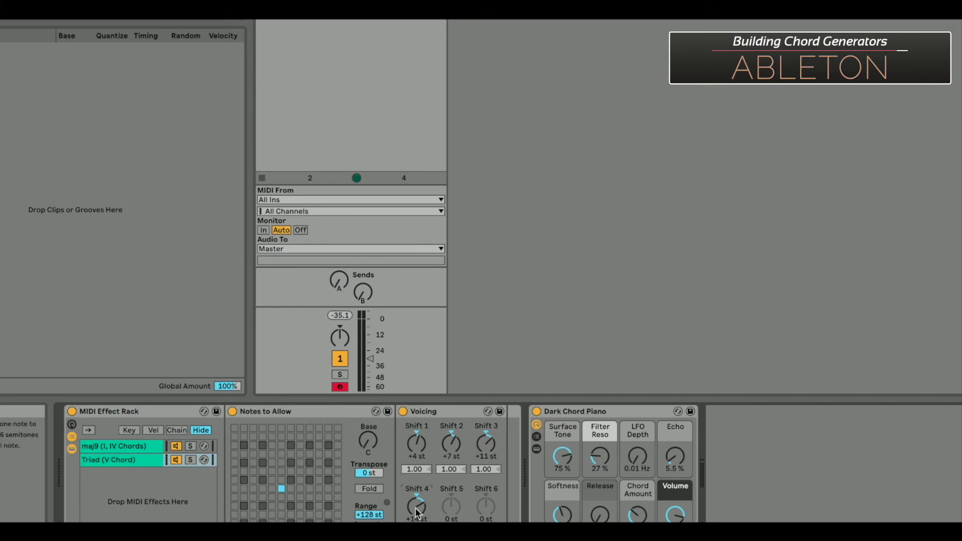
pyautogui.press('Delete')
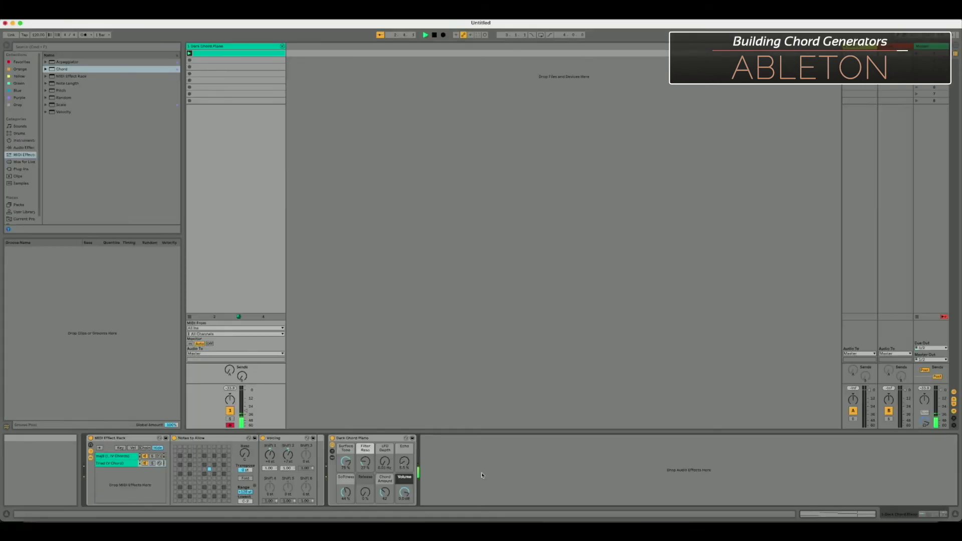
pyautogui.hotkey('shift', 'Tab')
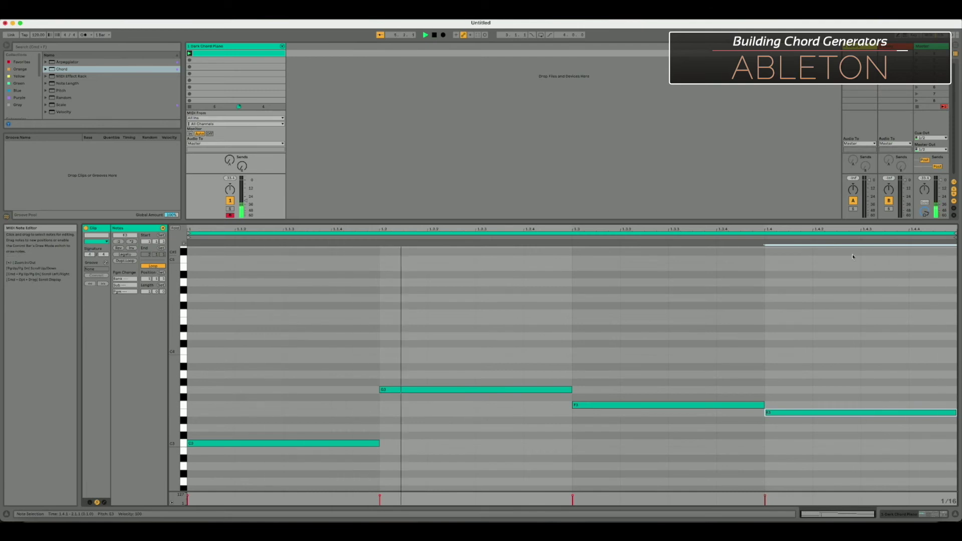
pyautogui.hotkey('shift', 'Tab')
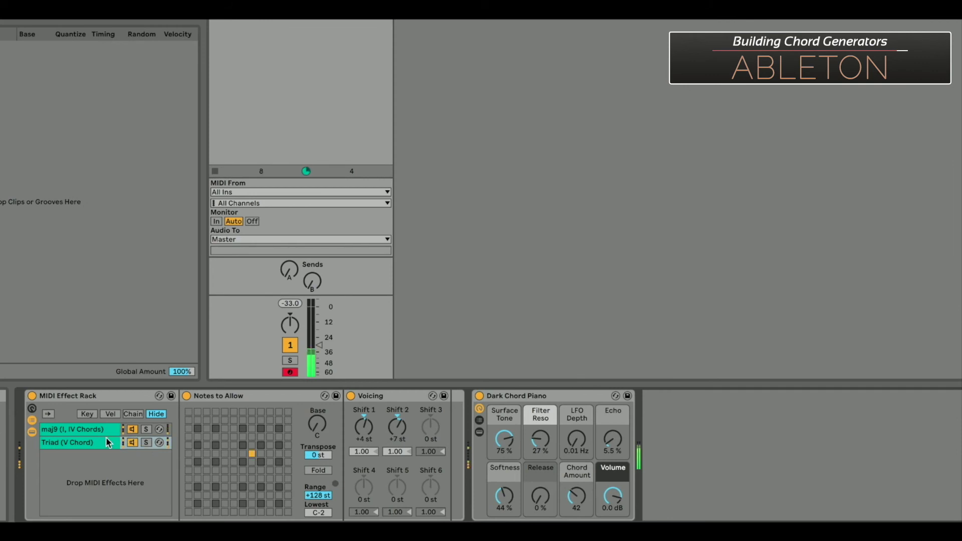
# Step: Duplicate the Triad (V Chord) chain in the MIDI Effect Rack
pyautogui.click(66, 431)
pyautogui.click(81, 443)
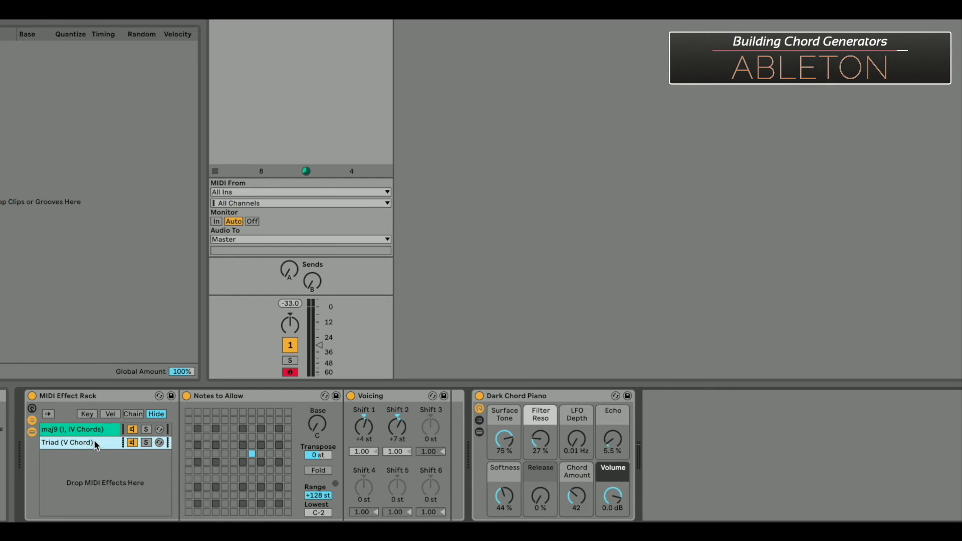
pyautogui.rightClick(94, 440)
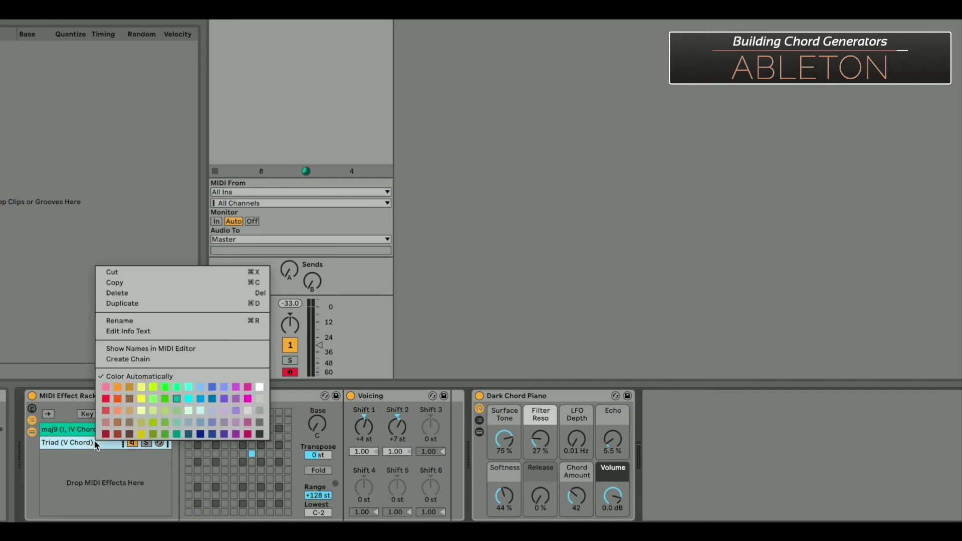
pyautogui.click(154, 303)
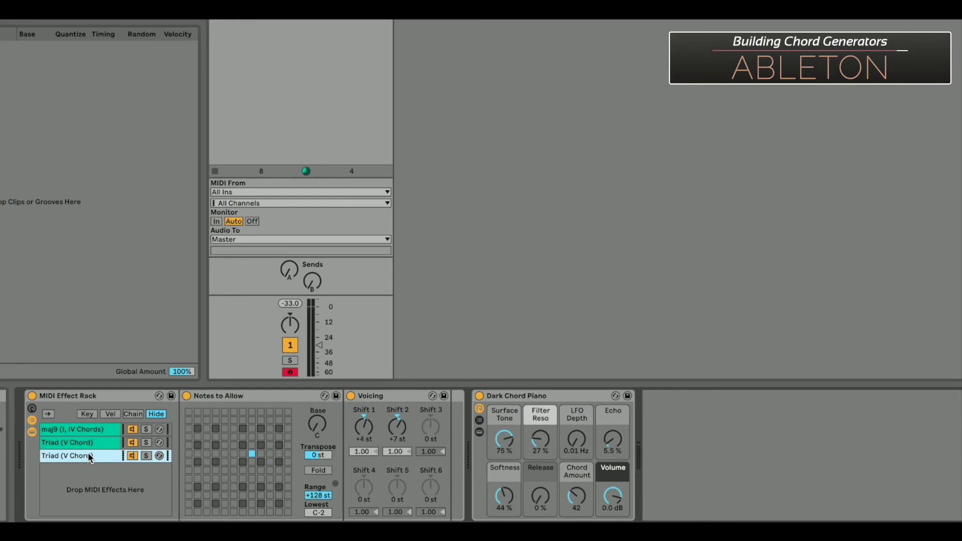
# Step: Rename the duplicated Triad chain m11 (ii, iii, vi Chords)
pyautogui.hotkey('ctrl', 'r')
pyautogui.press('Home')
pyautogui.hotkey('shift', 'Right')
pyautogui.hotkey('shift', 'Right')
pyautogui.hotkey('shift', 'Right')
pyautogui.hotkey('shift', 'Right')
pyautogui.hotkey('shift', 'Right')
pyautogui.write('m11')
pyautogui.press('Right')
pyautogui.write('ii, iii, vi Chords')
pyautogui.press('Return')
# Step: Allow only D, E and A in the m11 chain's note filter, checking it with the Voicing device temporarily bypassed
pyautogui.click(254, 453)
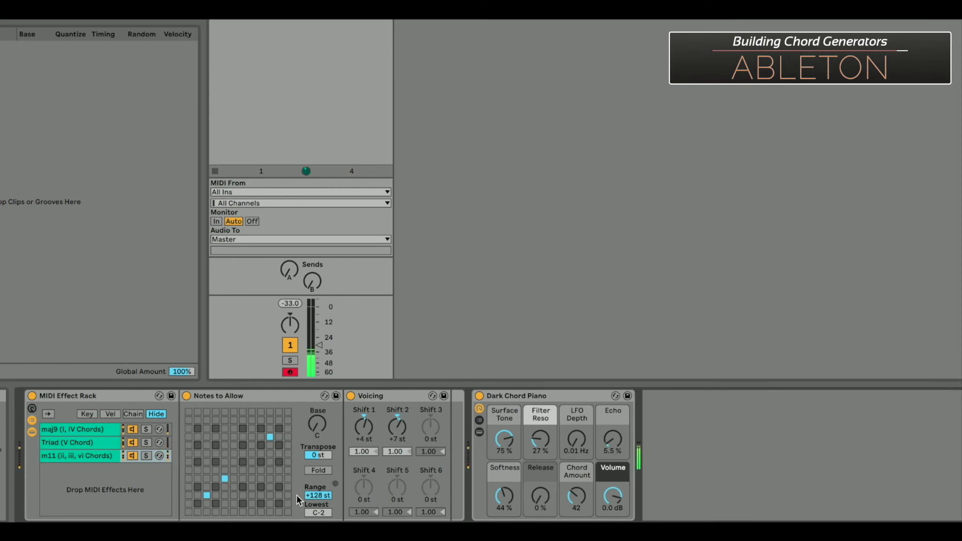
pyautogui.click(224, 478)
pyautogui.click(224, 479)
pyautogui.click(350, 396)
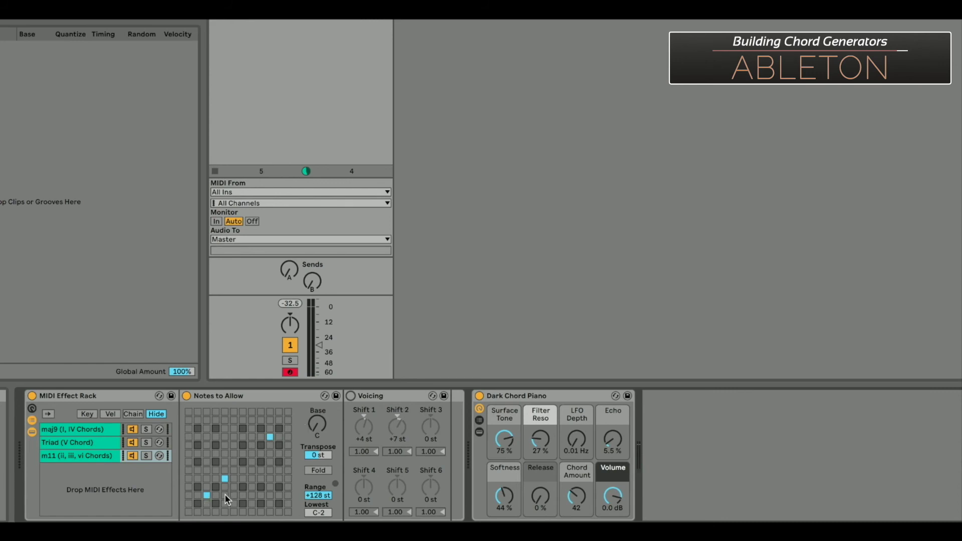
pyautogui.click(225, 478)
pyautogui.click(351, 396)
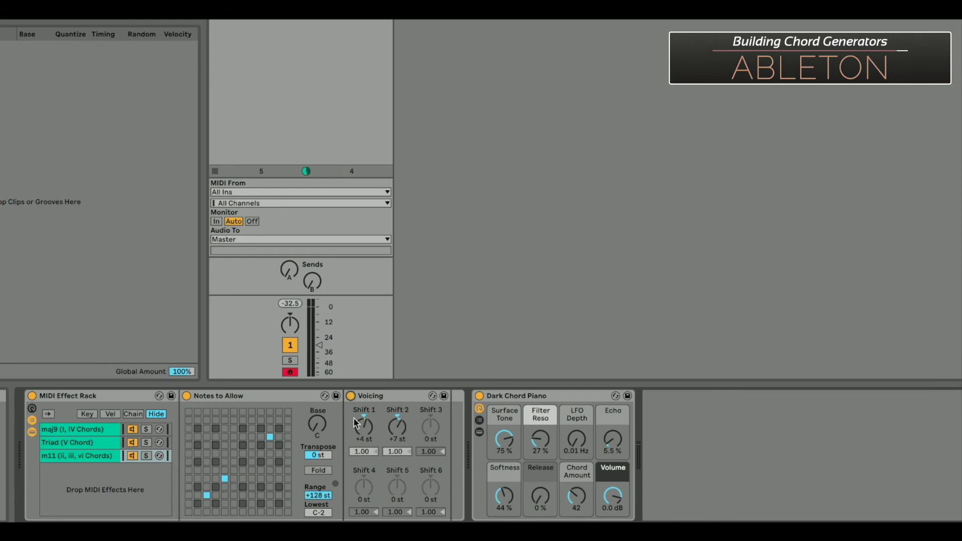
# Step: Set the m11 chain's Voicing shifts to +3 st, +7 st, +10 st and +17 st for Shift 1 through Shift 4
pyautogui.click(369, 434)
pyautogui.click(398, 426)
pyautogui.click(429, 425)
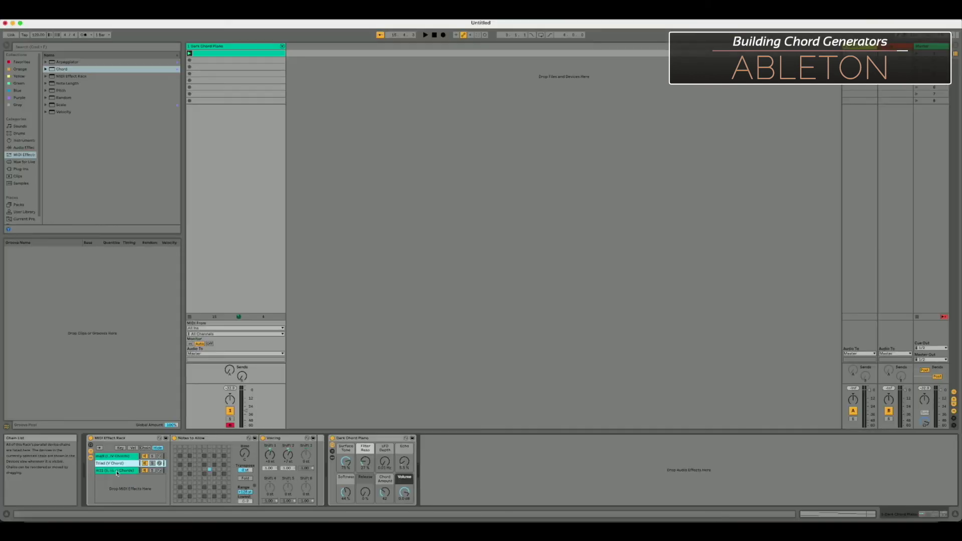
# Step: Play the piano clip and move its second note to A3 and its third note to D3
pyautogui.click(80, 456)
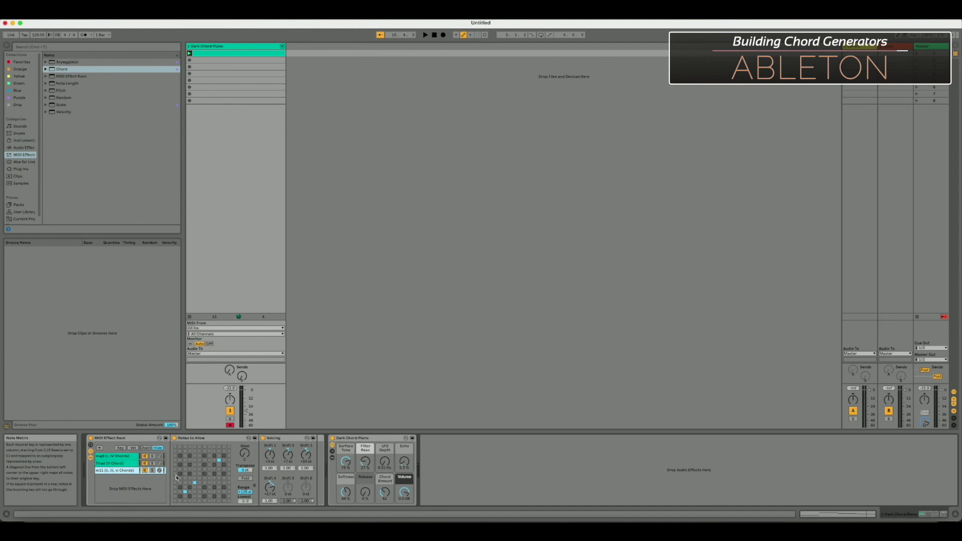
pyautogui.press('space')
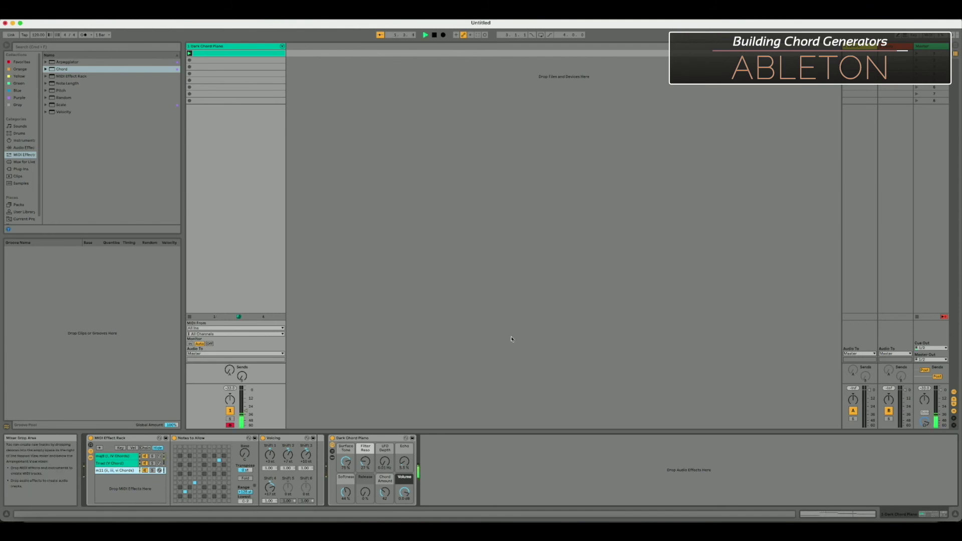
pyautogui.click(239, 54)
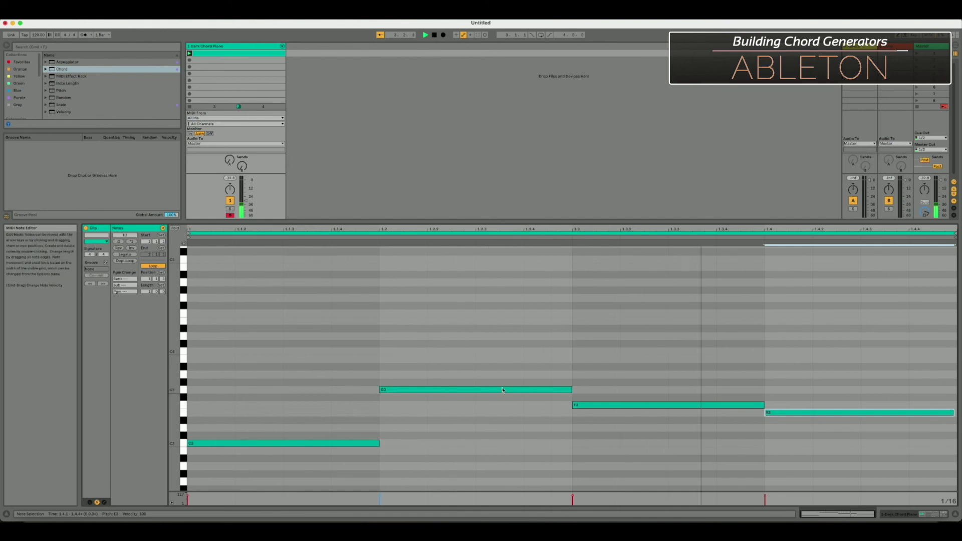
pyautogui.moveTo(503, 390); pyautogui.dragTo(504, 382)
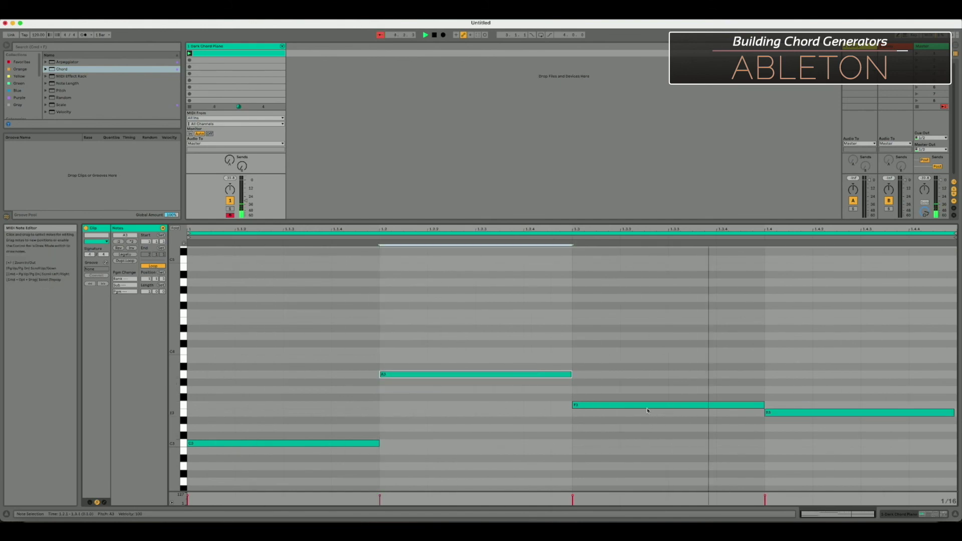
pyautogui.moveTo(647, 410); pyautogui.dragTo(646, 429)
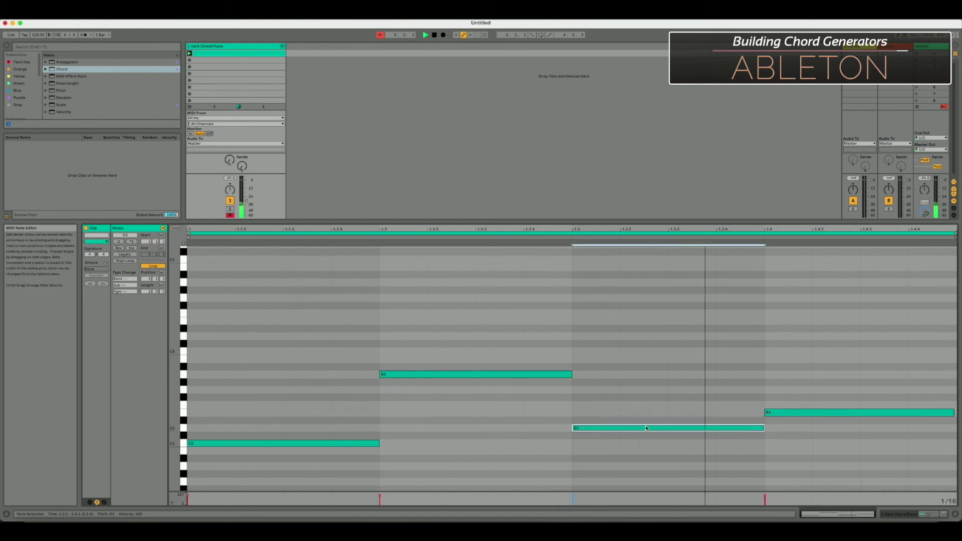
# Step: Move the piano clip's fourth note to G3 and its first note to E3
pyautogui.click(815, 414)
pyautogui.moveTo(816, 415); pyautogui.dragTo(817, 392)
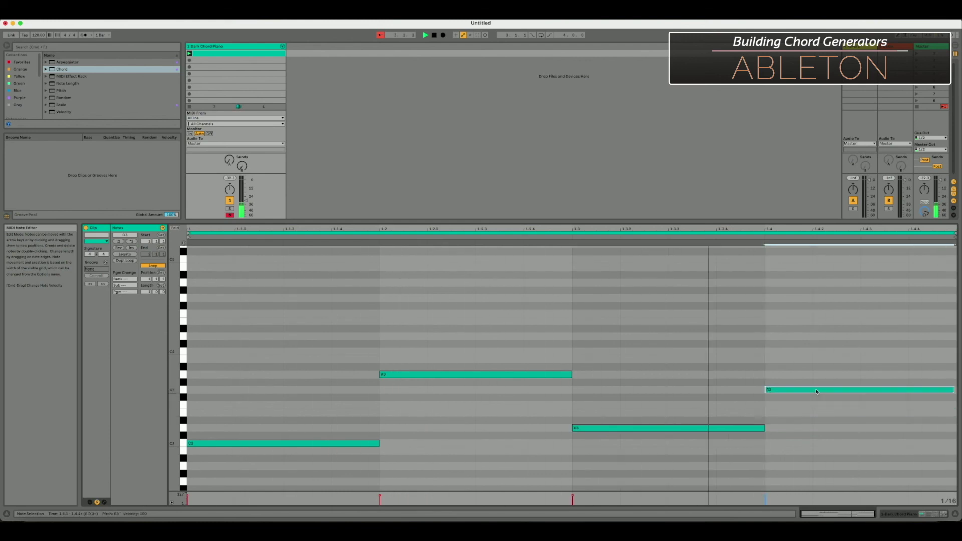
pyautogui.click(298, 472)
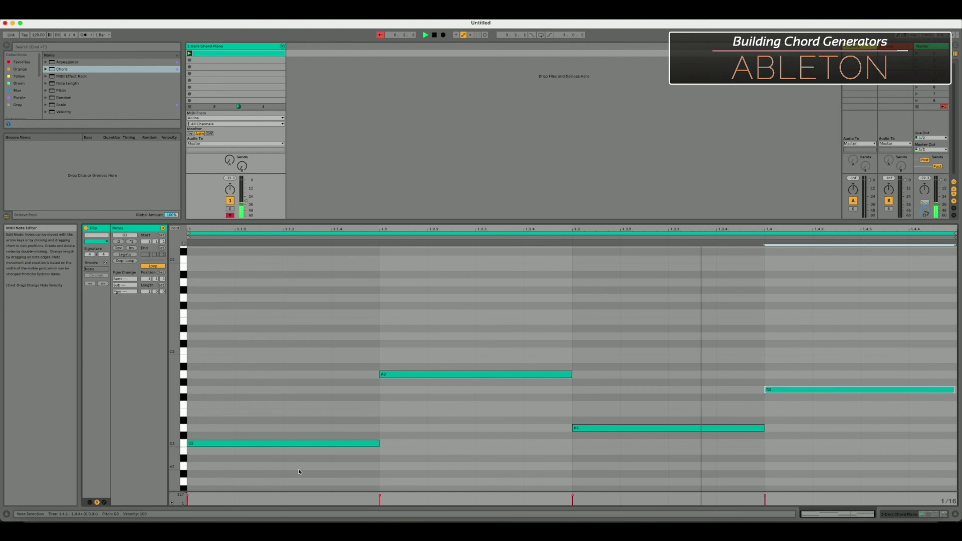
pyautogui.moveTo(275, 444); pyautogui.dragTo(273, 413)
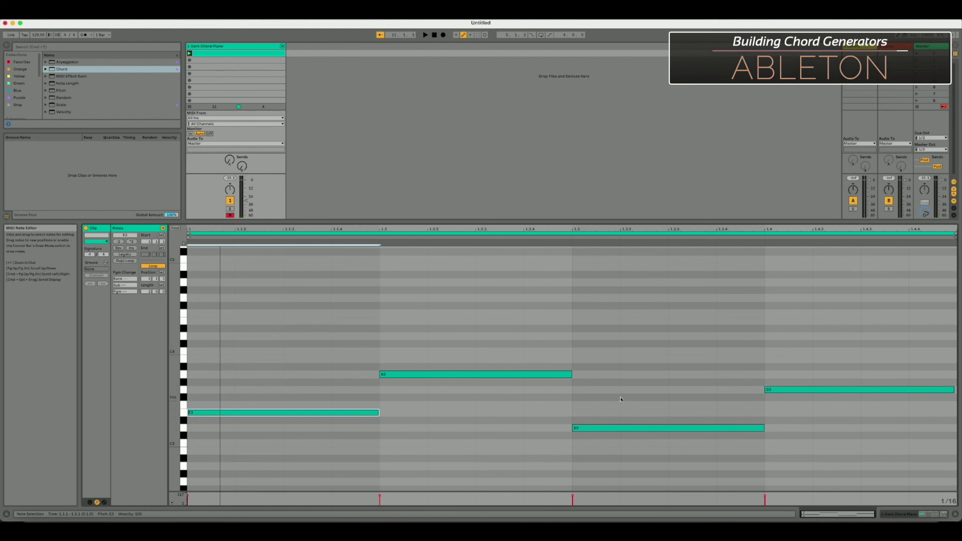
# Step: Review the device settings of the Triad and m11 chains in the MIDI Effect Rack
pyautogui.click(900, 515)
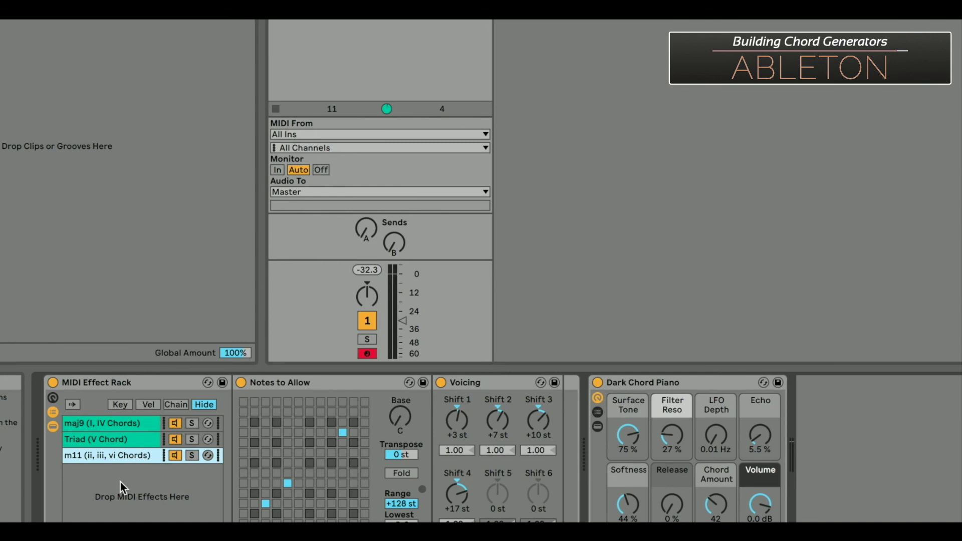
pyautogui.click(88, 438)
pyautogui.click(95, 453)
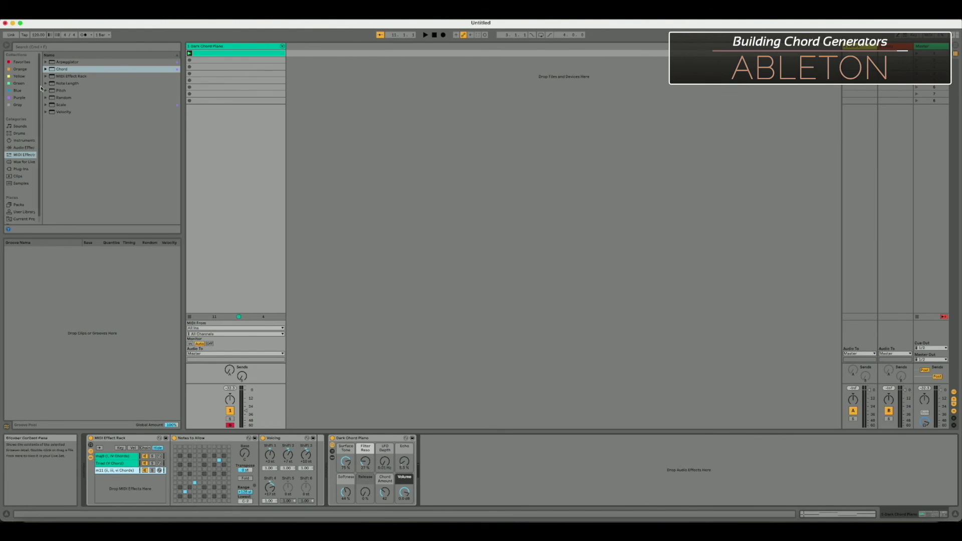
# Step: Search the browser's clips for "chill" and add the Chillin 87bpm drum clip as a new track beside the piano
pyautogui.click(20, 133)
pyautogui.click(74, 48)
pyautogui.write('chill')
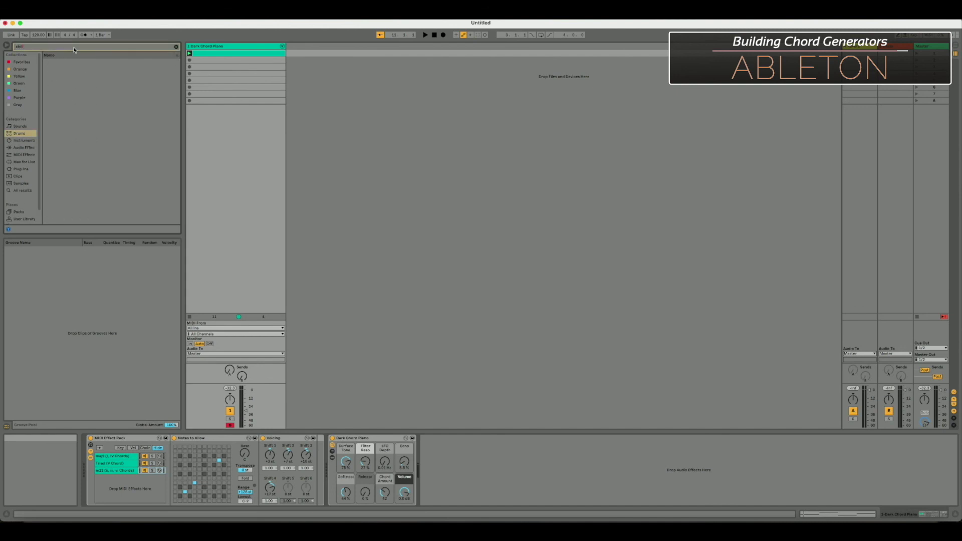
pyautogui.click(18, 177)
pyautogui.moveTo(80, 77); pyautogui.dragTo(312, 57)
# Step: Launch the first scene with piano and drums together and lower the drum track's volume
pyautogui.click(917, 53)
pyautogui.press('space')
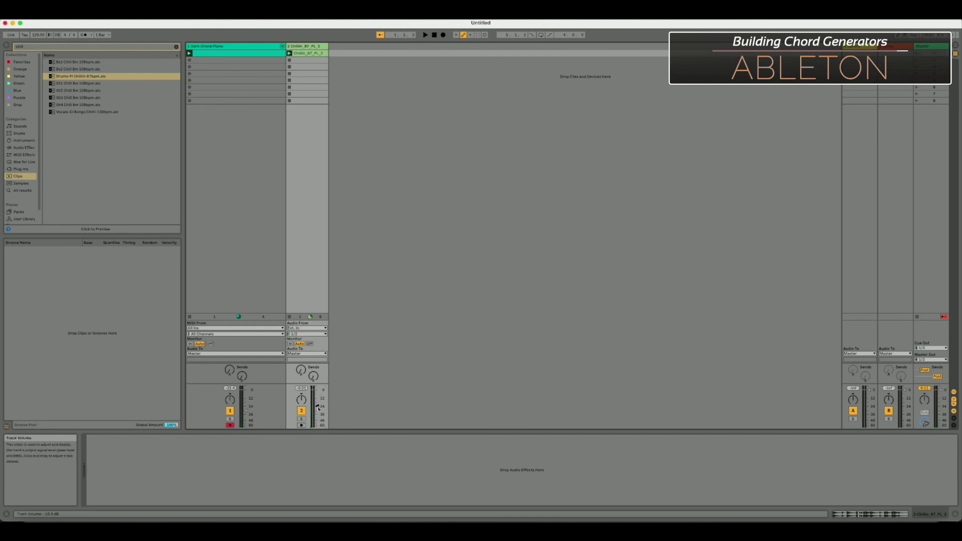
pyautogui.click(917, 53)
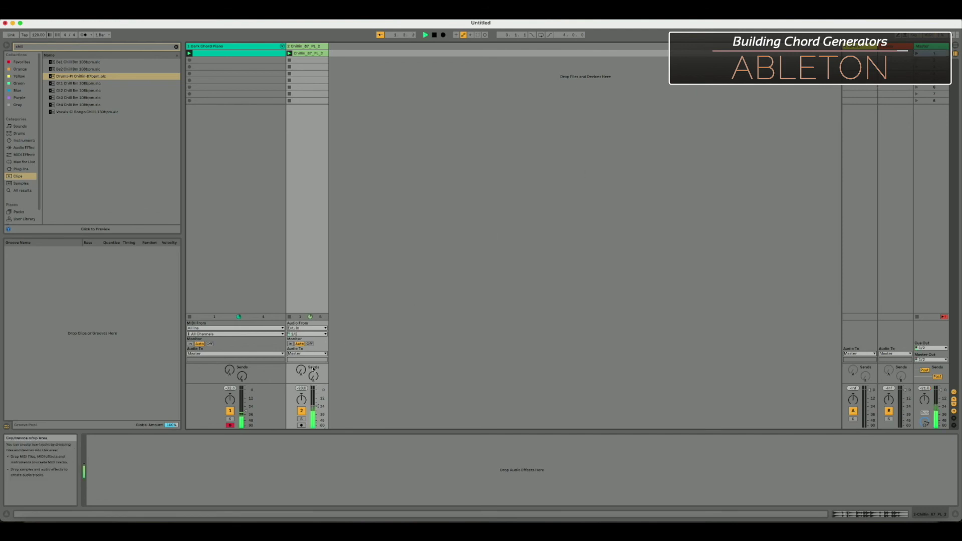
pyautogui.moveTo(316, 414); pyautogui.dragTo(317, 413)
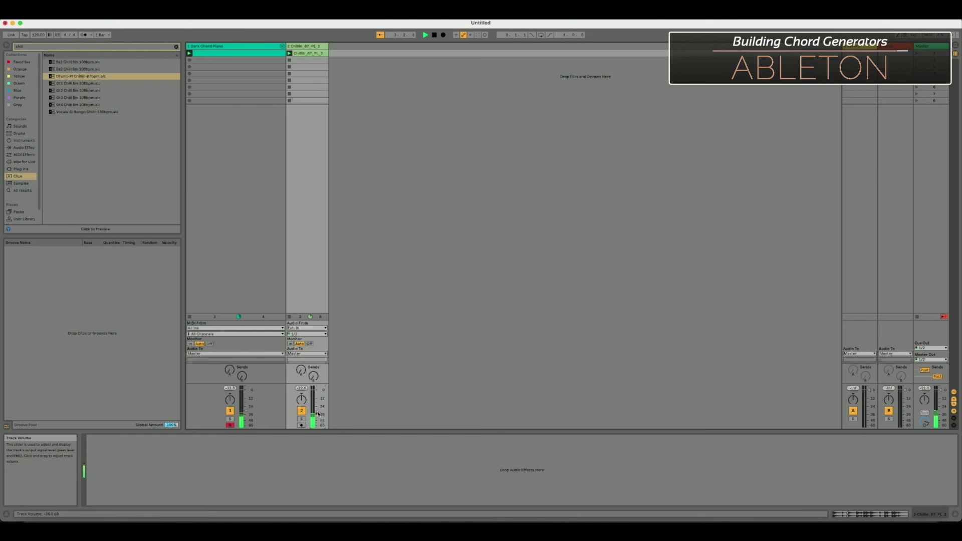
# Step: Set the song tempo to 84 BPM and open the stopped Dark Chord Piano clip in the note editor
pyautogui.moveTo(38, 34); pyautogui.dragTo(38, 42)
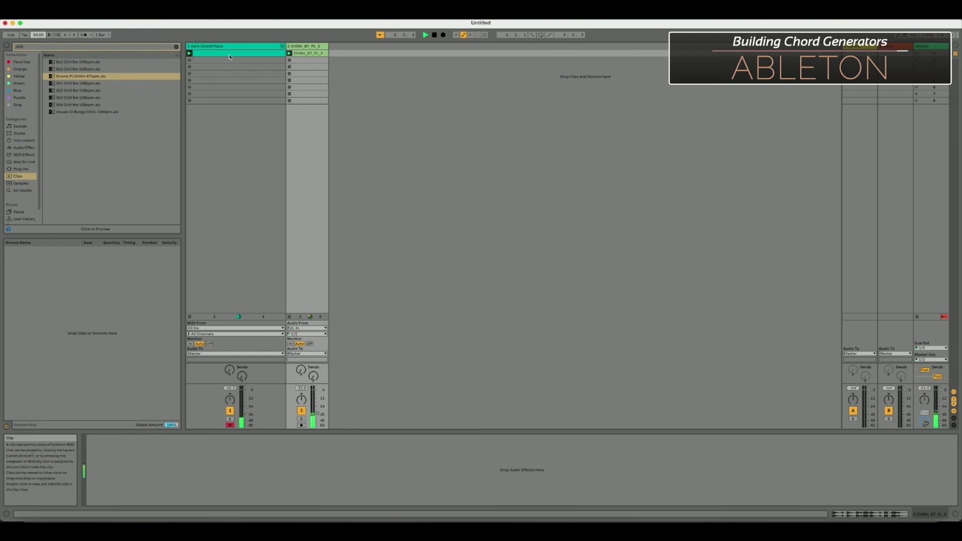
pyautogui.press('space')
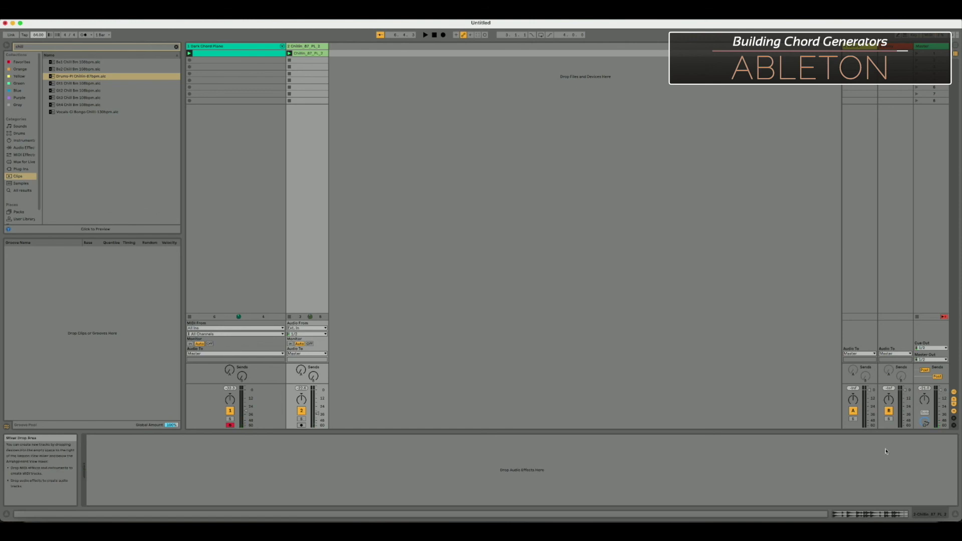
pyautogui.doubleClick(255, 53)
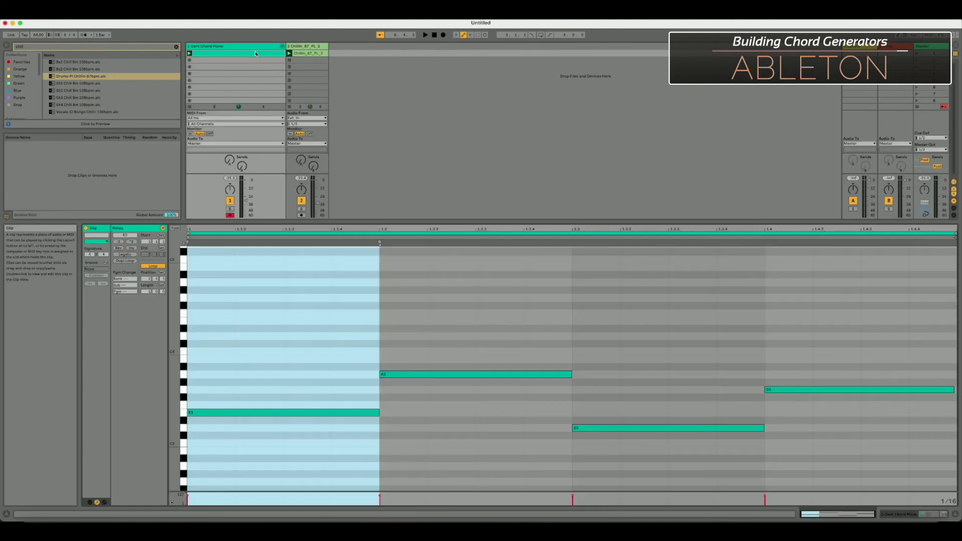